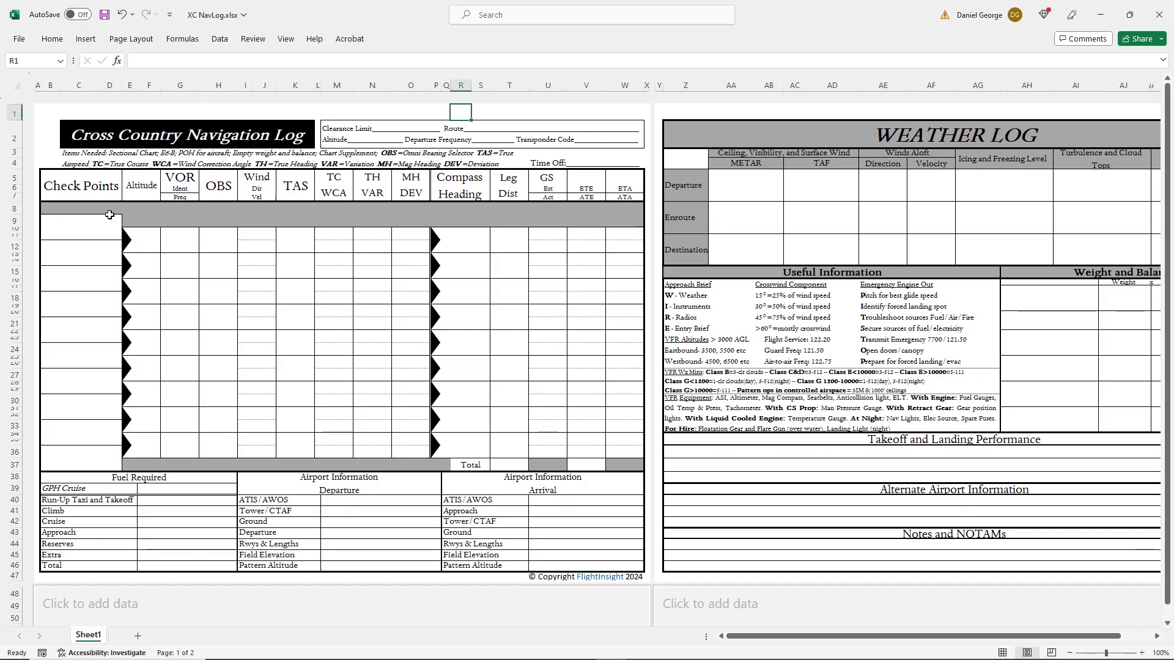
Enter F46 and TOC as the first two entries in the Check Points column
{"action": "left_click", "coordinate": [87, 230]}
{"action": "scroll", "coordinate": [83, 233], "scroll_direction": "up", "scroll_amount": 1}
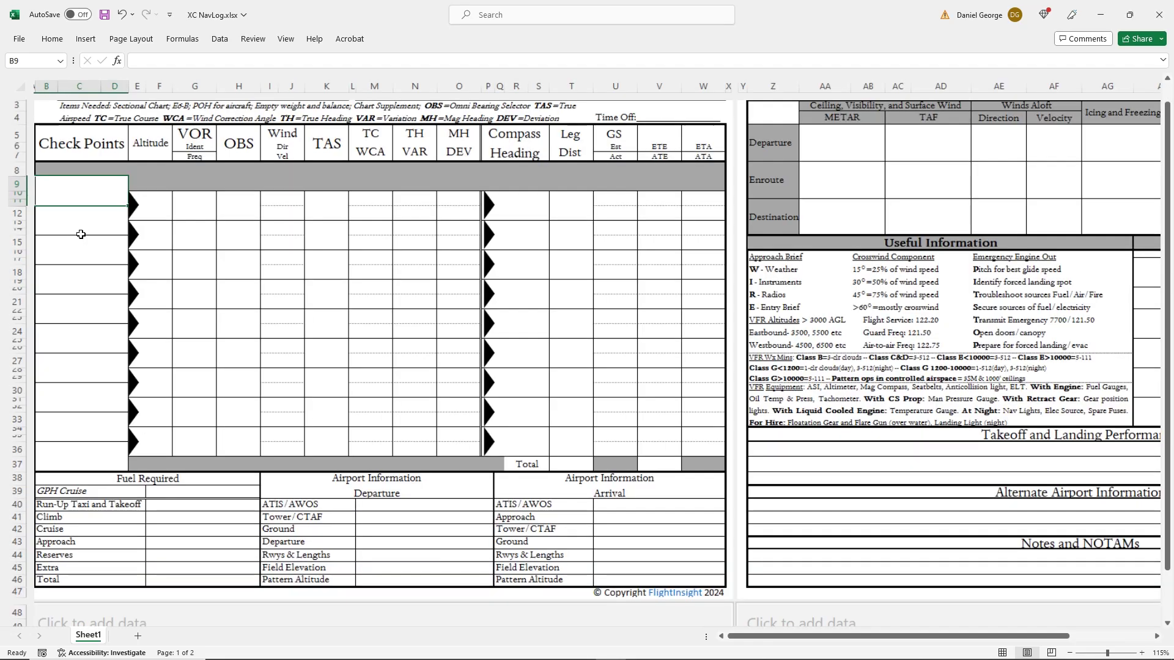
{"action": "scroll", "coordinate": [81, 235], "scroll_direction": "up", "scroll_amount": 1}
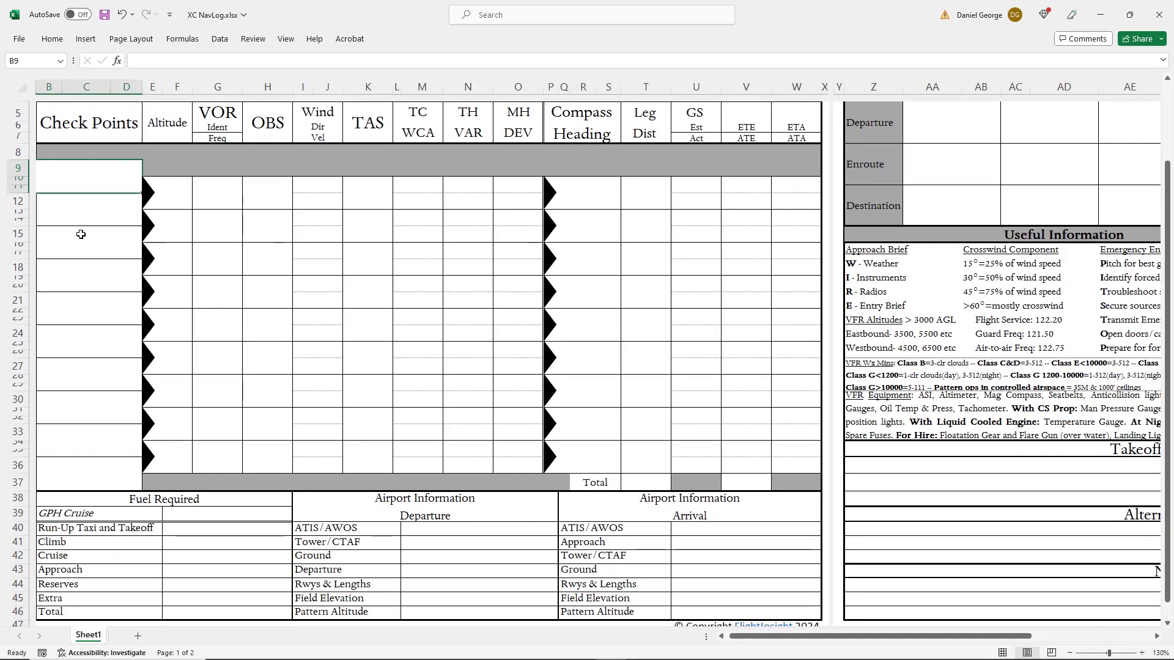
{"action": "scroll", "coordinate": [81, 234], "scroll_direction": "up", "scroll_amount": 1}
{"action": "scroll", "coordinate": [80, 234], "scroll_direction": "up", "scroll_amount": 1}
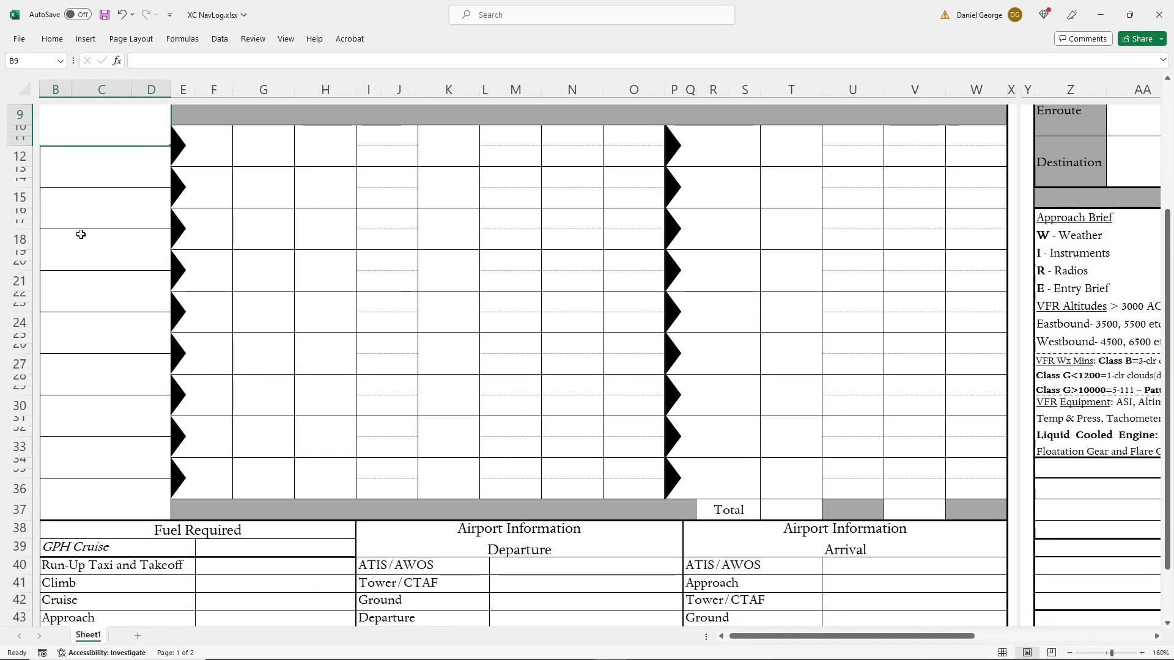
{"action": "scroll", "coordinate": [81, 234], "scroll_direction": "up", "scroll_amount": 1}
{"action": "scroll", "coordinate": [80, 234], "scroll_direction": "up", "scroll_amount": 1}
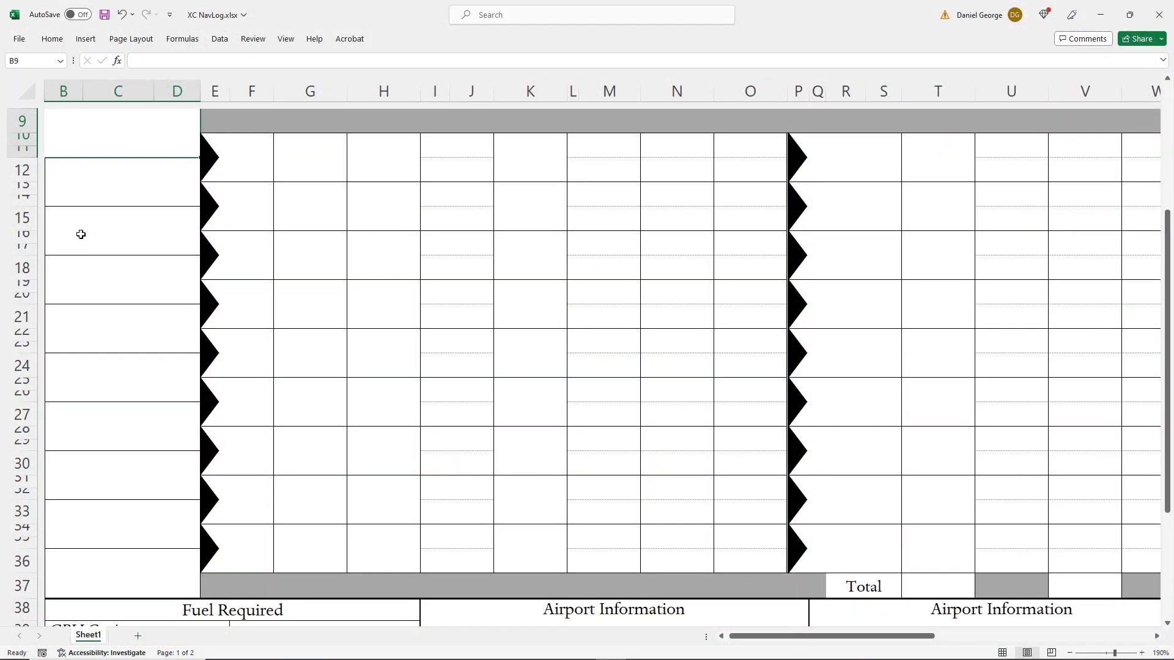
{"action": "scroll", "coordinate": [81, 234], "scroll_direction": "up", "scroll_amount": 1}
{"action": "scroll", "coordinate": [81, 235], "scroll_direction": "up", "scroll_amount": 2}
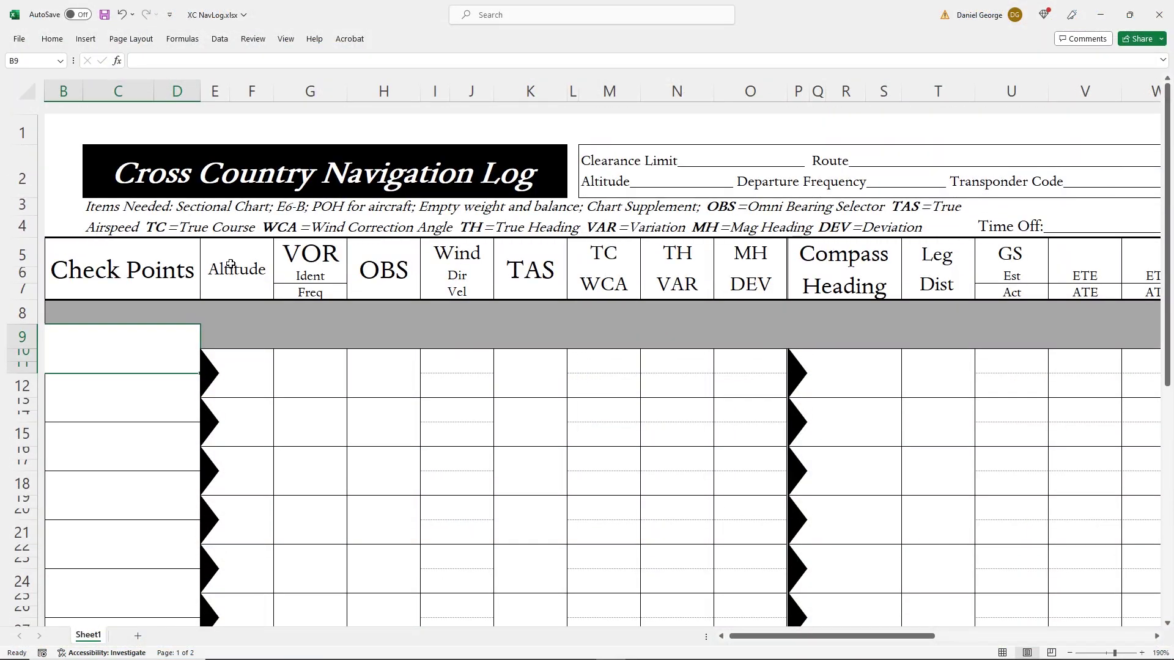
{"action": "scroll", "coordinate": [228, 264], "scroll_direction": "left", "scroll_amount": 1}
{"action": "type", "text": "F46"}
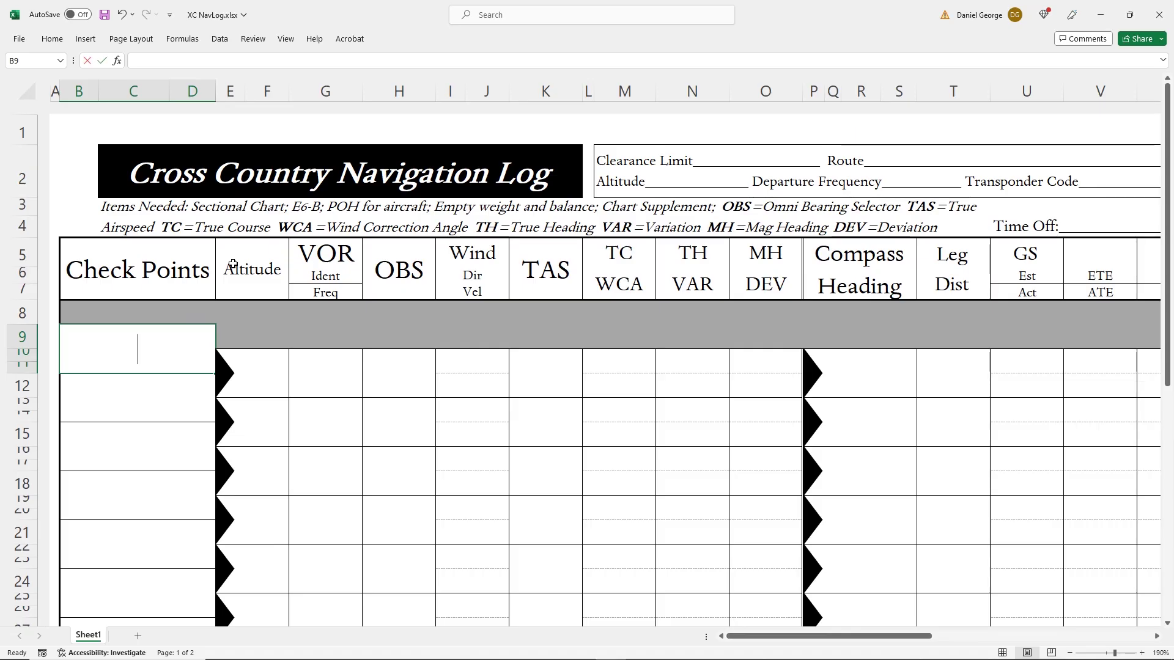
{"action": "key", "text": "Return"}
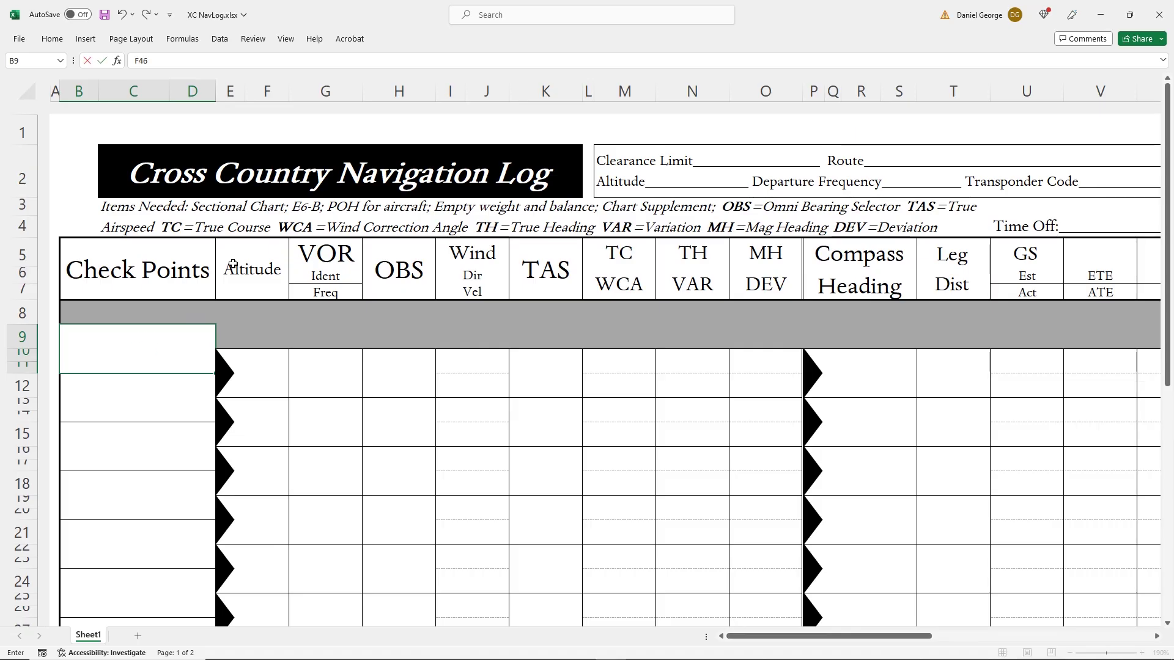
{"action": "type", "text": "TO"}
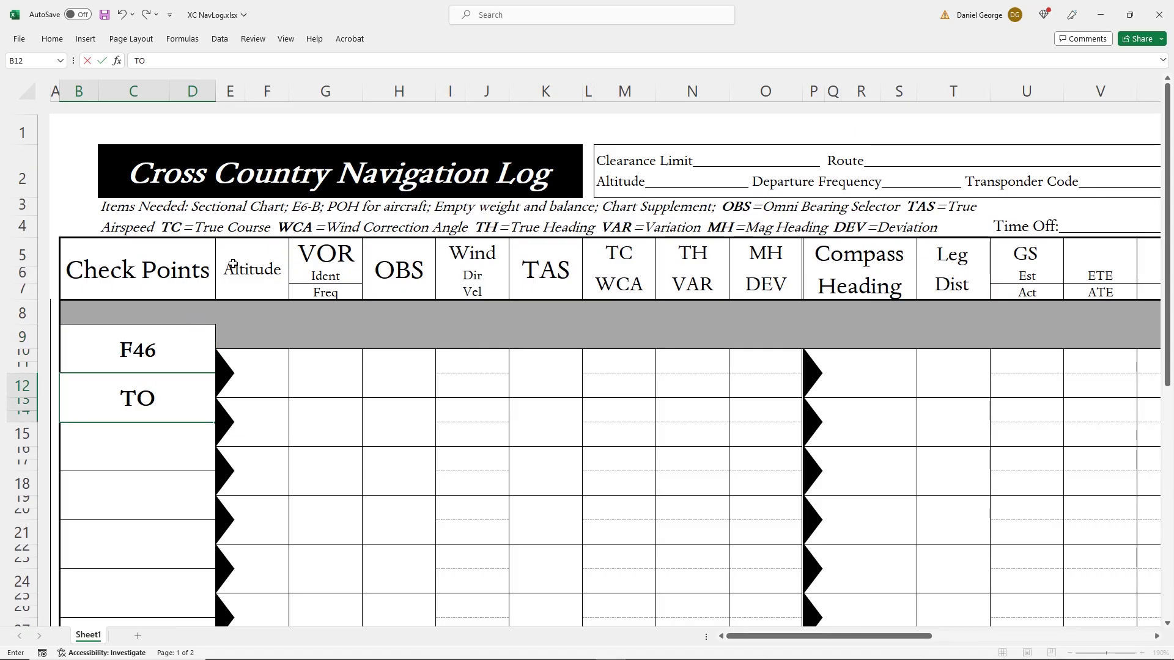
{"action": "type", "text": "C"}
{"action": "key", "text": "Return"}
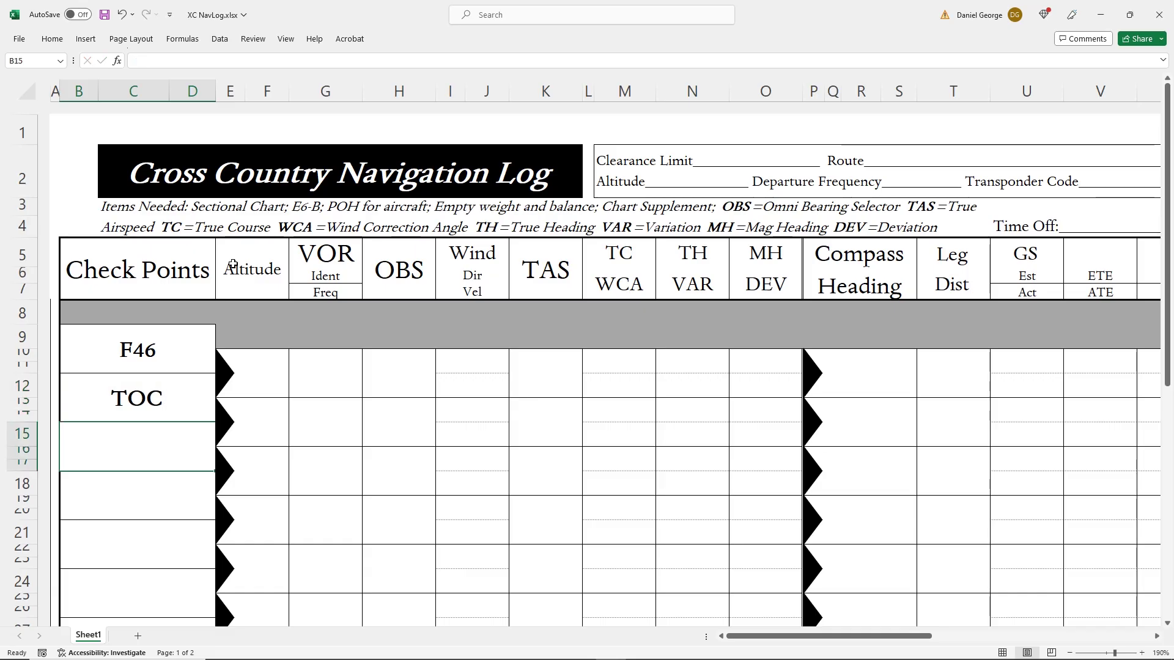
Add three "wpt" placeholder check points below TOC, followed by KCRS as the destination
{"action": "type", "text": "wpt"}
{"action": "key", "text": "Return"}
{"action": "type", "text": "wpt"}
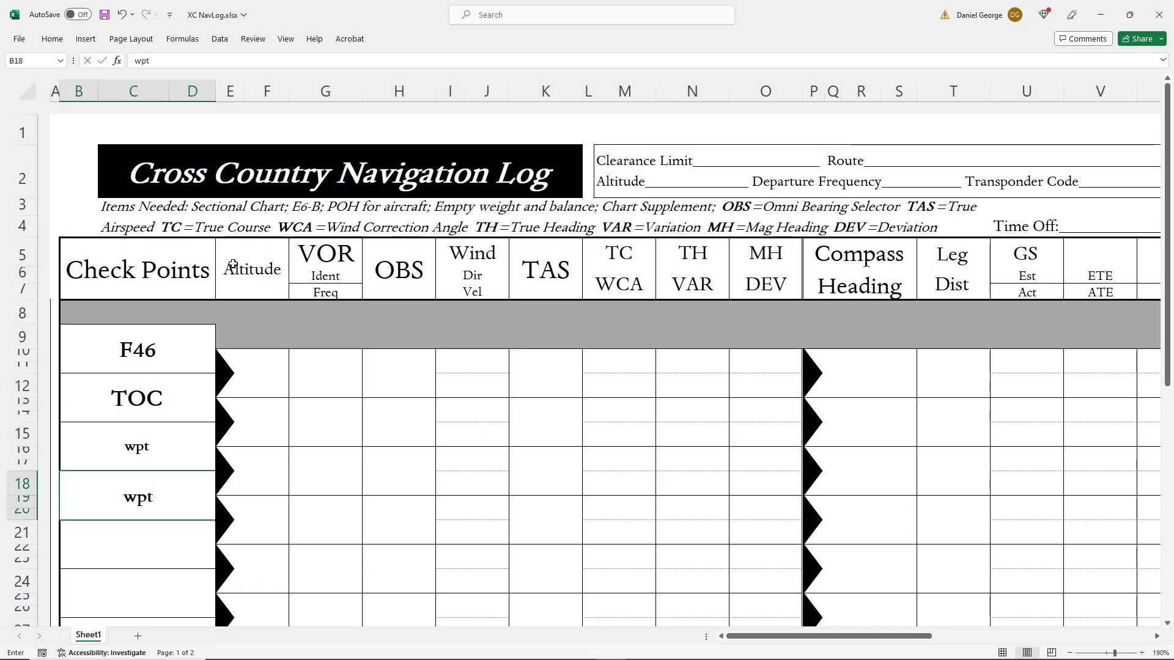
{"action": "key", "text": "Return"}
{"action": "type", "text": "wpt"}
{"action": "key", "text": "Return"}
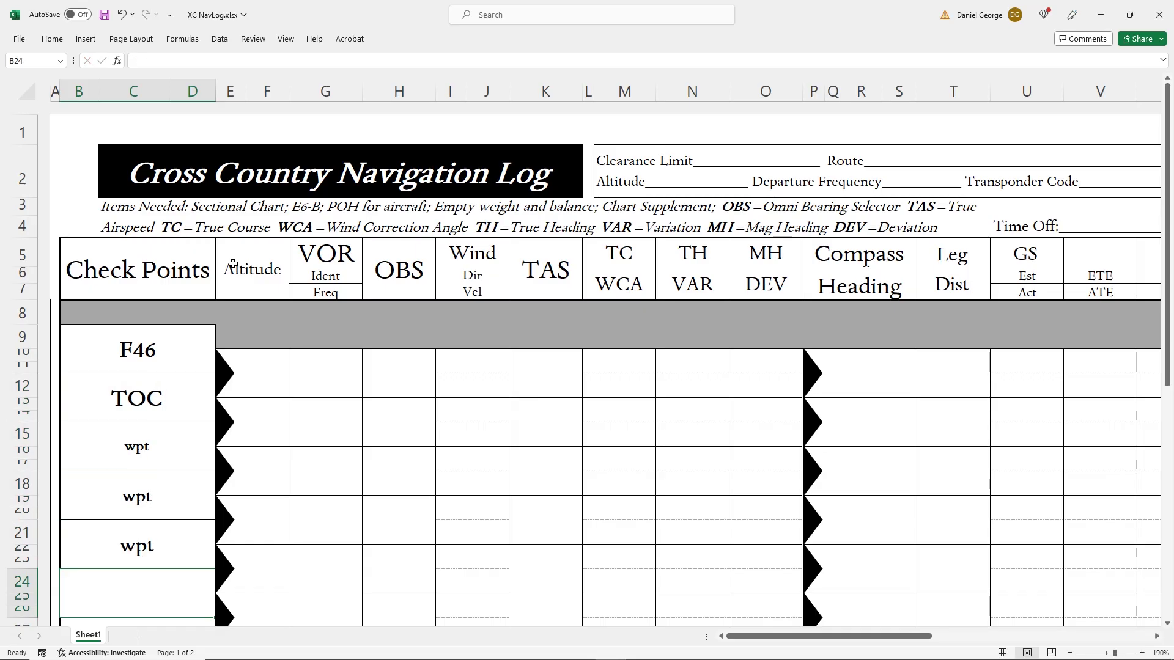
{"action": "type", "text": "KCRS"}
{"action": "key", "text": "ctrl+Return"}
{"action": "scroll", "coordinate": [233, 264], "scroll_direction": "down", "scroll_amount": 1}
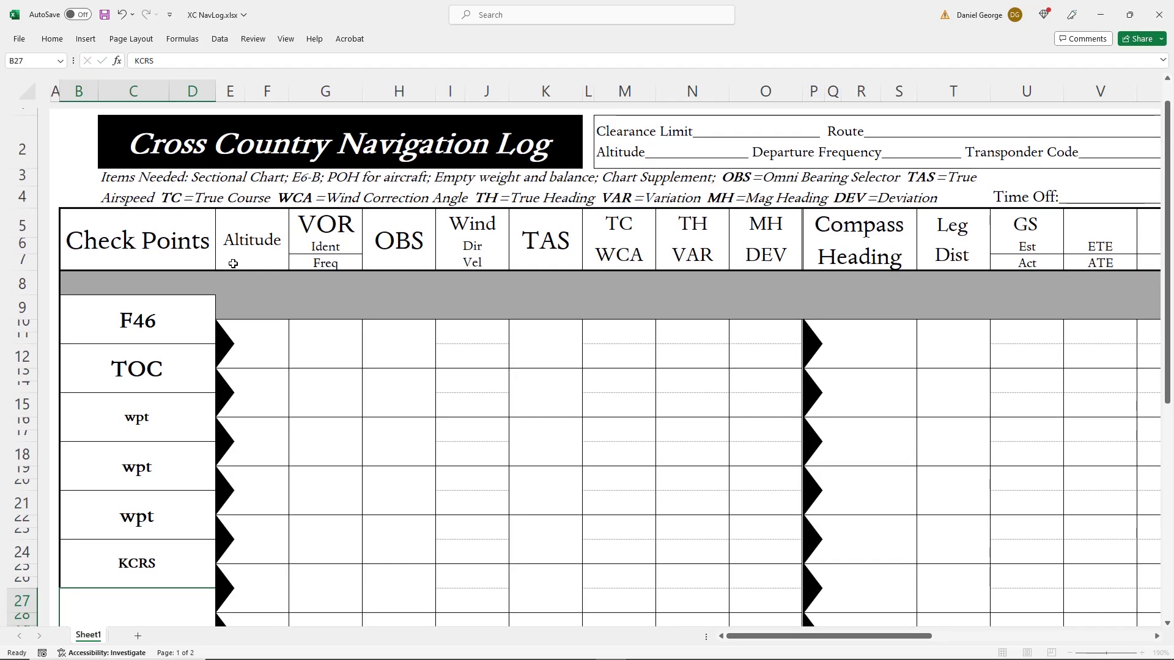
Draw an upward diagonal climb arrow in the Altitude cell of the F46 to TOC leg
{"action": "key", "text": "Up"}
{"action": "key", "text": "Up"}
{"action": "key", "text": "Up"}
{"action": "key", "text": "Up"}
{"action": "key", "text": "Up"}
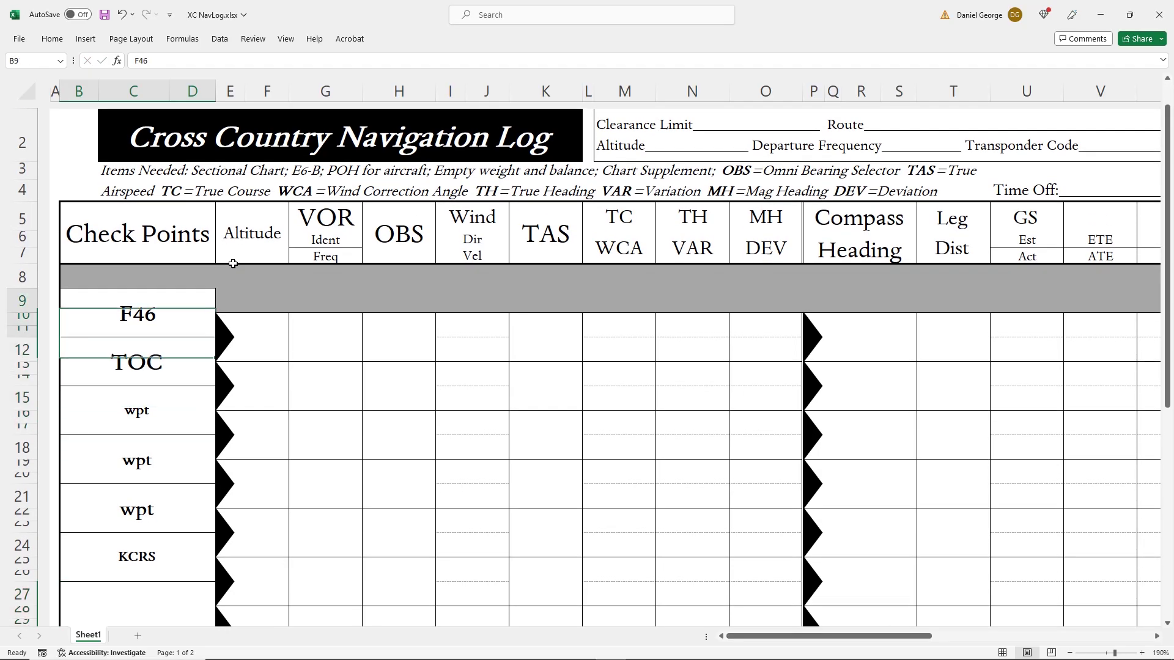
{"action": "key", "text": "Right"}
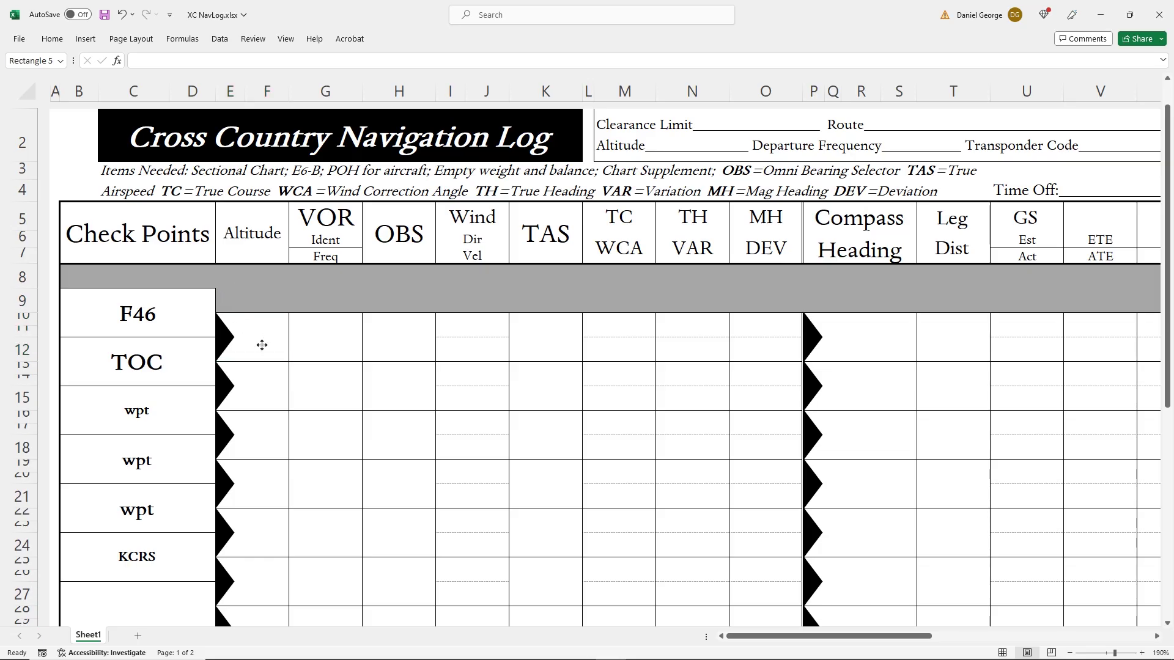
{"action": "left_click_drag", "start_coordinate": [225, 355], "coordinate": [281, 323]}
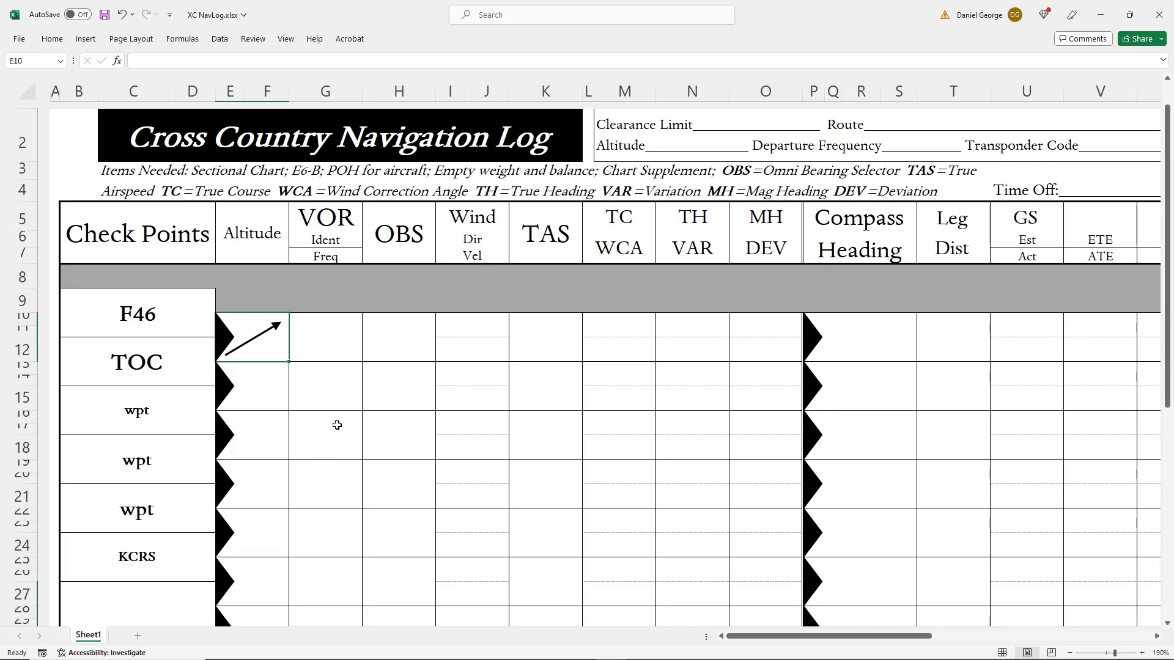
Enter 0 for both wind direction and wind velocity on the F46 to TOC leg
{"action": "left_click", "coordinate": [472, 329]}
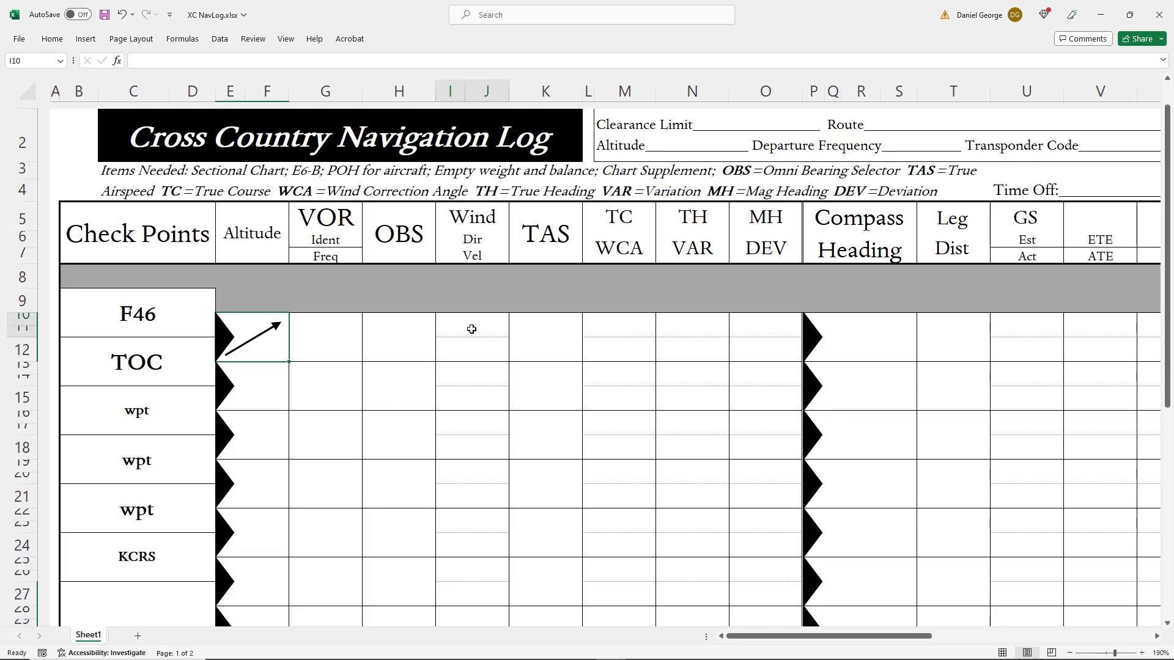
{"action": "type", "text": "0"}
{"action": "key", "text": "Return"}
{"action": "type", "text": "0"}
{"action": "left_click", "coordinate": [541, 360]}
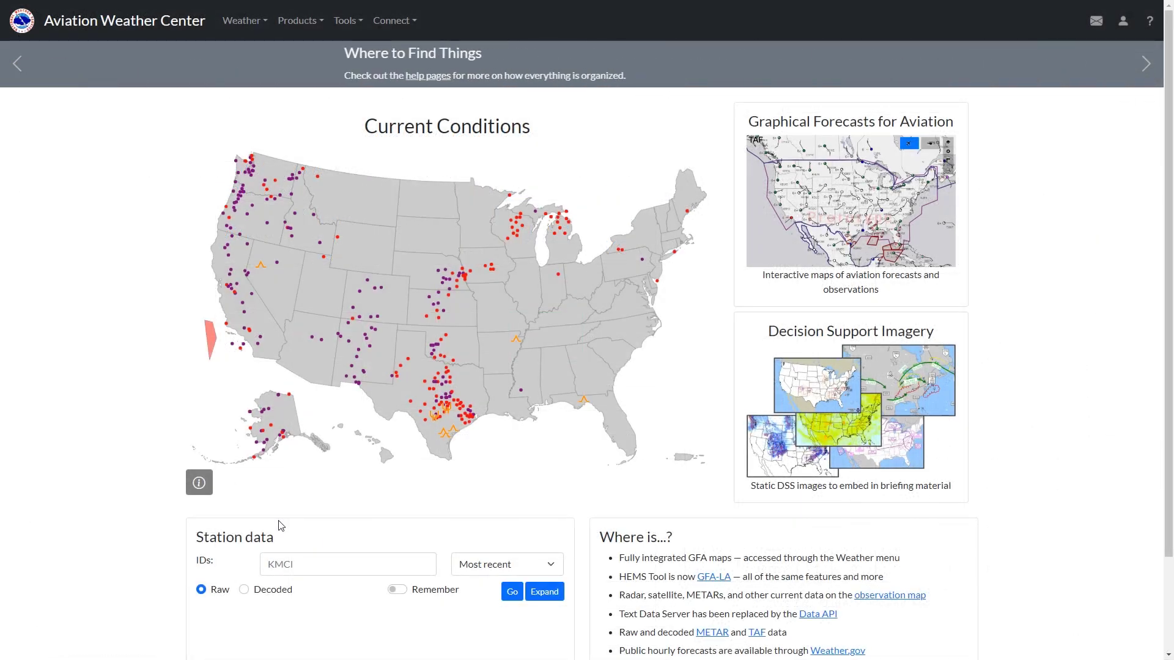
On the Aviation Weather Center site, look up the station data for kf46
{"action": "left_click", "coordinate": [293, 565]}
{"action": "type", "text": "kf4"}
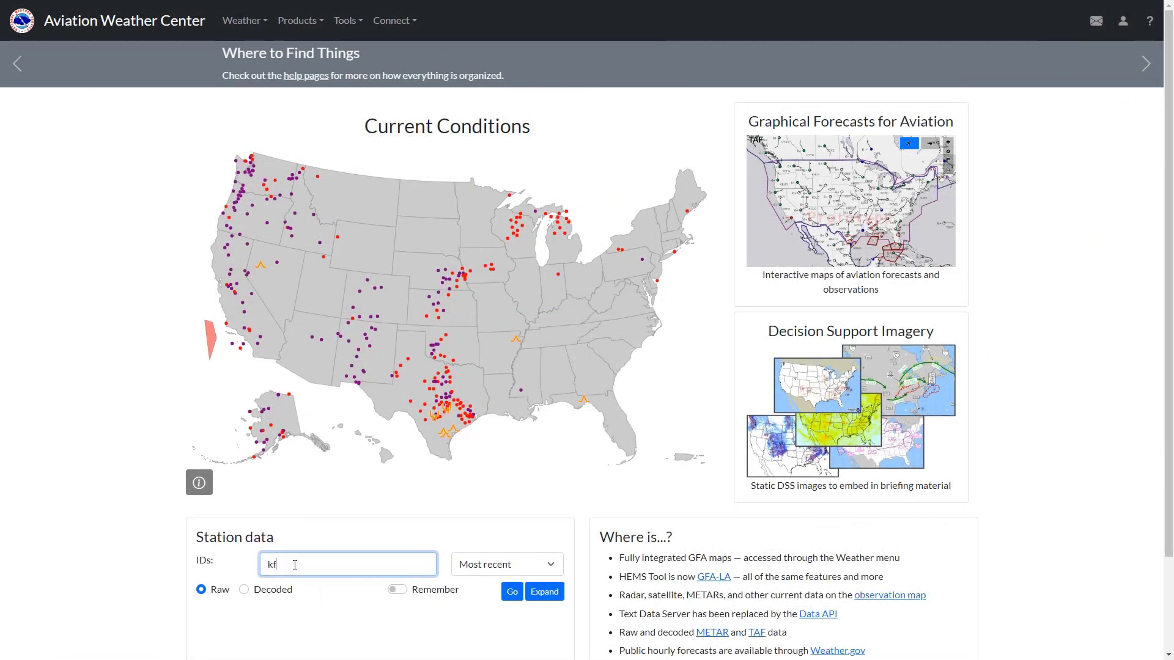
{"action": "type", "text": "6"}
{"action": "left_click", "coordinate": [511, 593]}
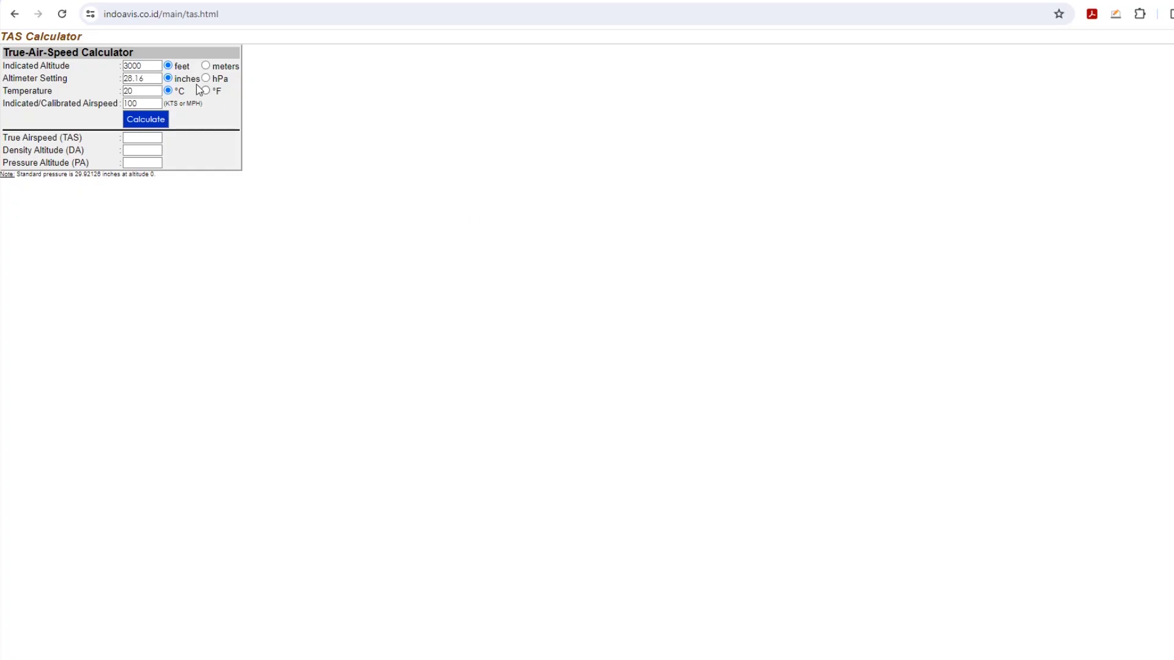
In the online TAS Calculator, calculate true airspeed for 574 feet, altimeter 29.50 inches, 13 °C and an indicated airspeed of 76
{"action": "left_click_drag", "start_coordinate": [149, 65], "coordinate": [76, 65]}
{"action": "type", "text": "574"}
{"action": "key", "text": "Tab"}
{"action": "type", "text": "29.50"}
{"action": "left_click", "coordinate": [138, 90]}
{"action": "double_click", "coordinate": [138, 90]}
{"action": "type", "text": "13"}
{"action": "double_click", "coordinate": [154, 105]}
{"action": "type", "text": "76"}
{"action": "left_click", "coordinate": [150, 119]}
Recalculate the true airspeed for an altitude of 5500 feet, a temperature of 3 °C and an indicated airspeed of 73
{"action": "double_click", "coordinate": [153, 65]}
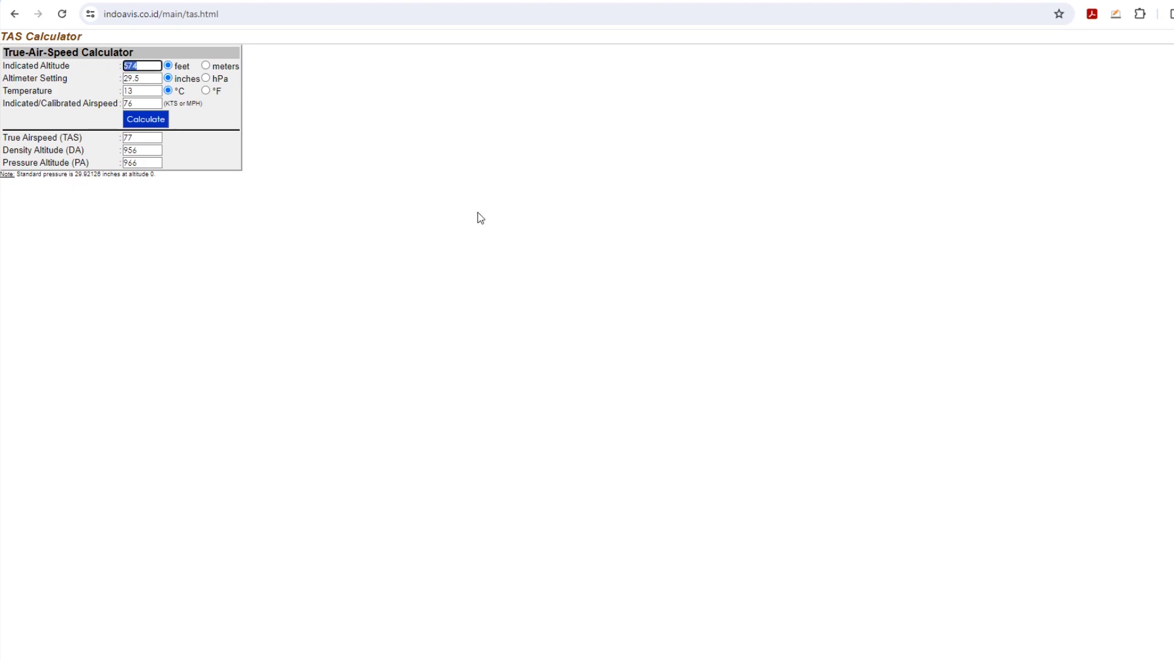
{"action": "type", "text": "5500"}
{"action": "double_click", "coordinate": [153, 91]}
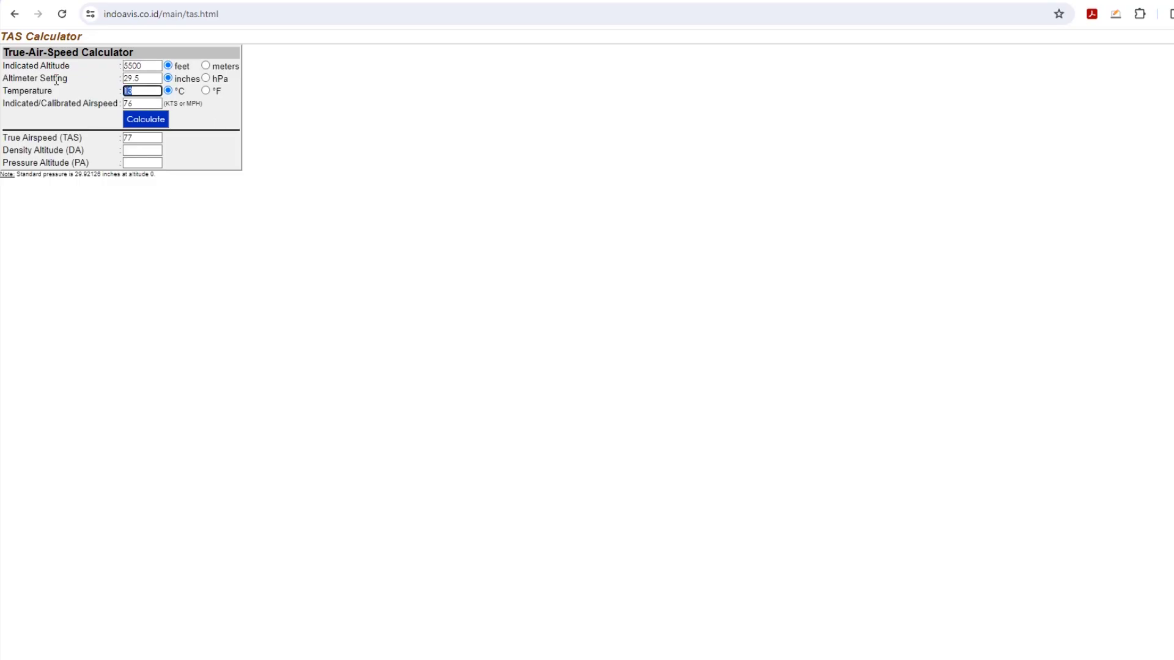
{"action": "type", "text": "3"}
{"action": "double_click", "coordinate": [140, 104]}
{"action": "type", "text": "73"}
{"action": "left_click", "coordinate": [156, 122]}
Switch back to the Excel navigation log and enter 79 as the TAS of the F46 to TOC leg
{"action": "key", "text": "alt+Tab"}
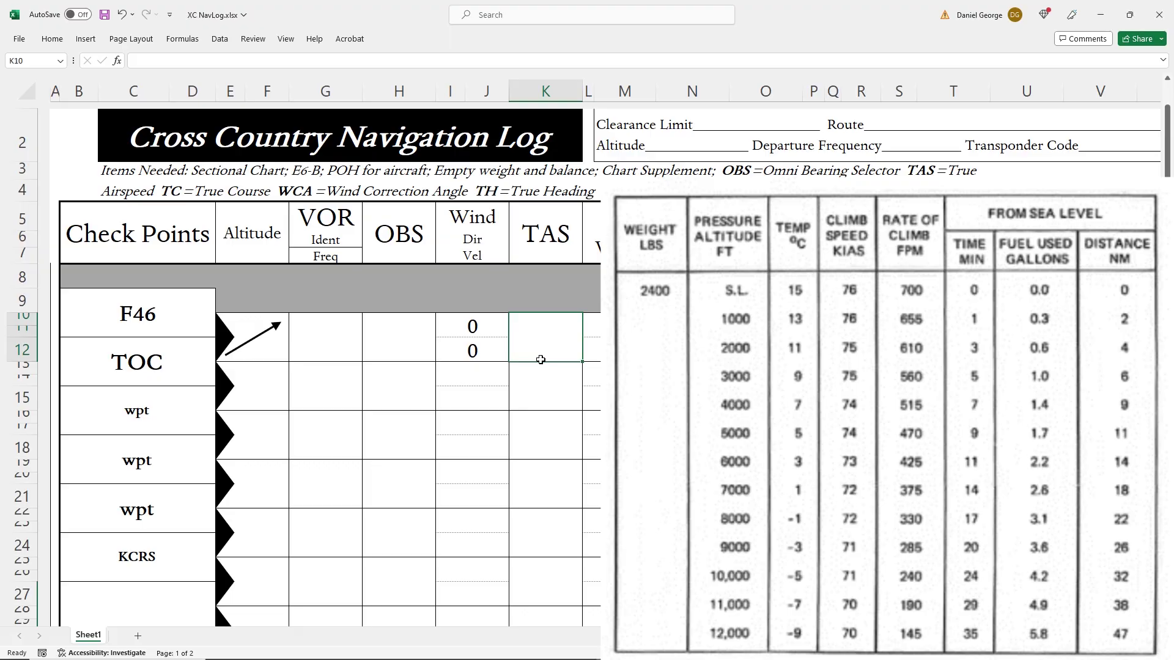
{"action": "type", "text": "79"}
{"action": "key", "text": "Return"}
Enter a true course of 177 and a wind correction angle of 0 for the first leg
{"action": "key", "text": "Tab"}
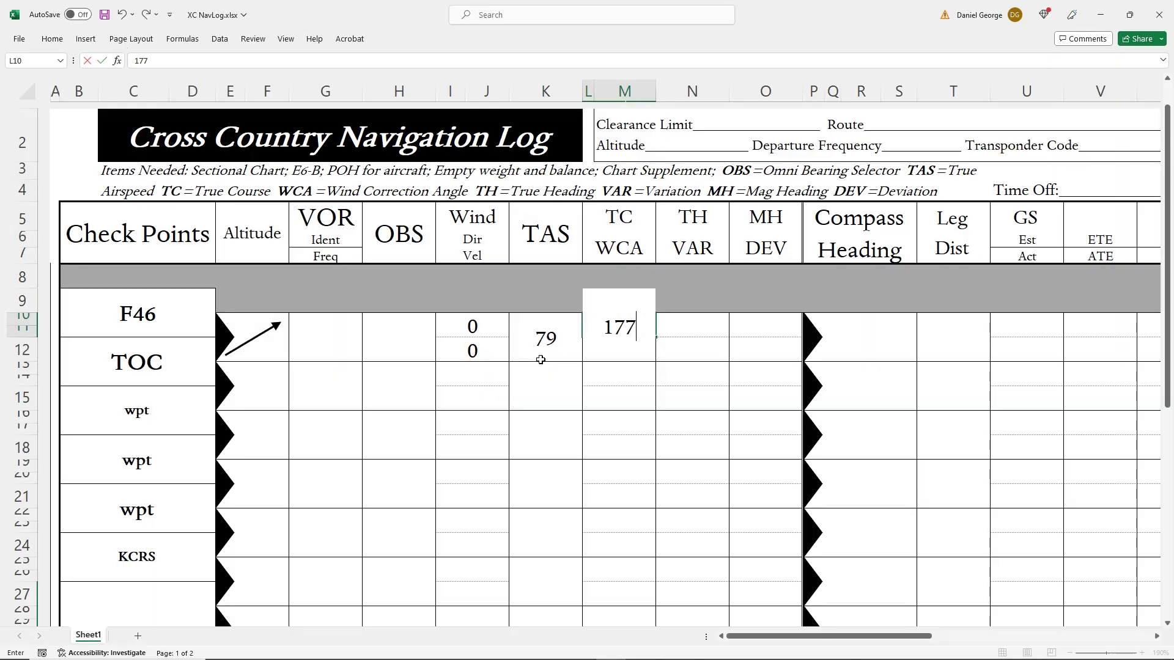
{"action": "key", "text": "Return"}
{"action": "type", "text": "0"}
{"action": "key", "text": "Return"}
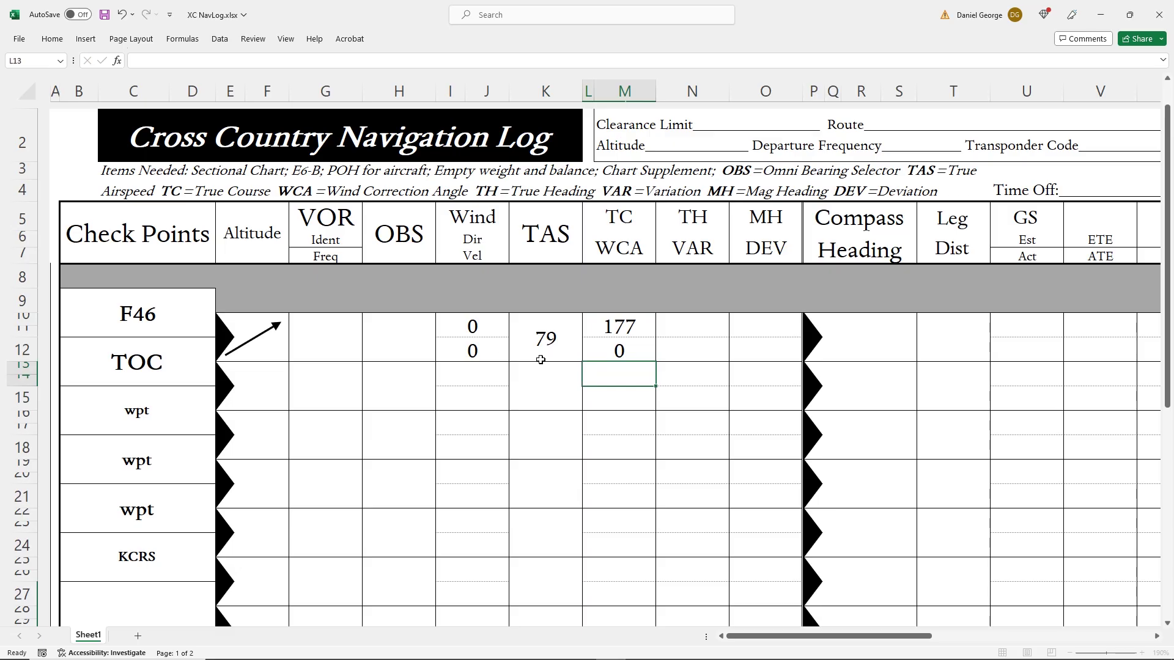
Enter a true heading of 177 and a variation of -2.5 for the first leg
{"action": "key", "text": "Tab"}
{"action": "key", "text": "Up"}
{"action": "key", "text": "Up"}
{"action": "key", "text": "F2"}
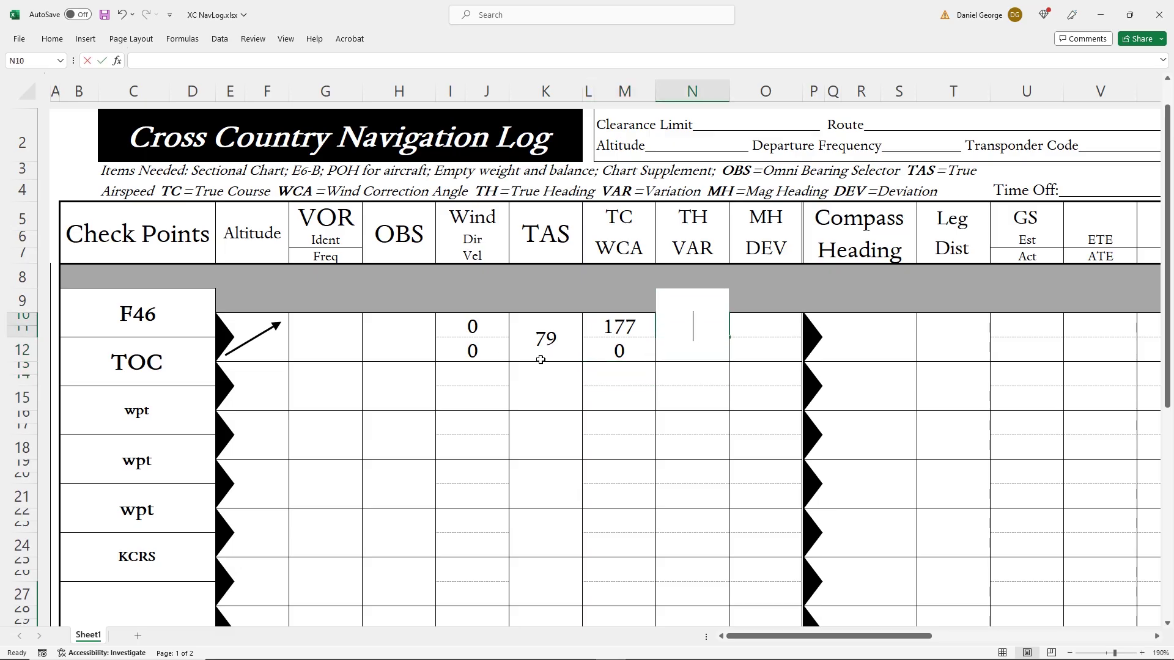
{"action": "type", "text": "177"}
{"action": "key", "text": "Return"}
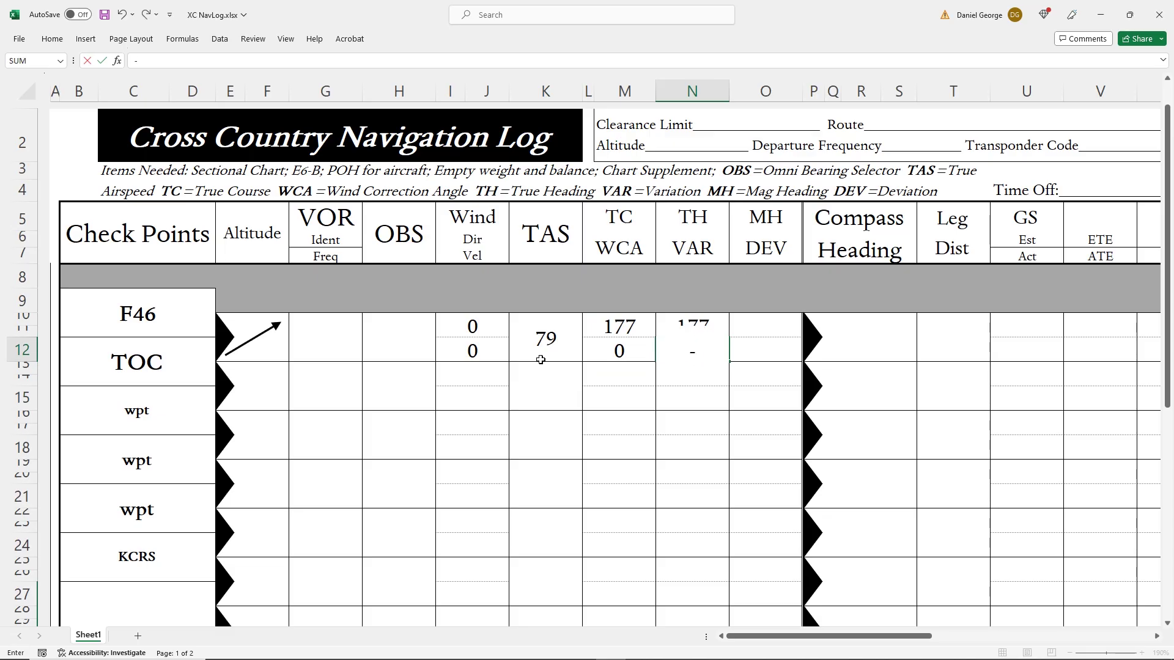
{"action": "type", "text": "2.5"}
{"action": "key", "text": "Return"}
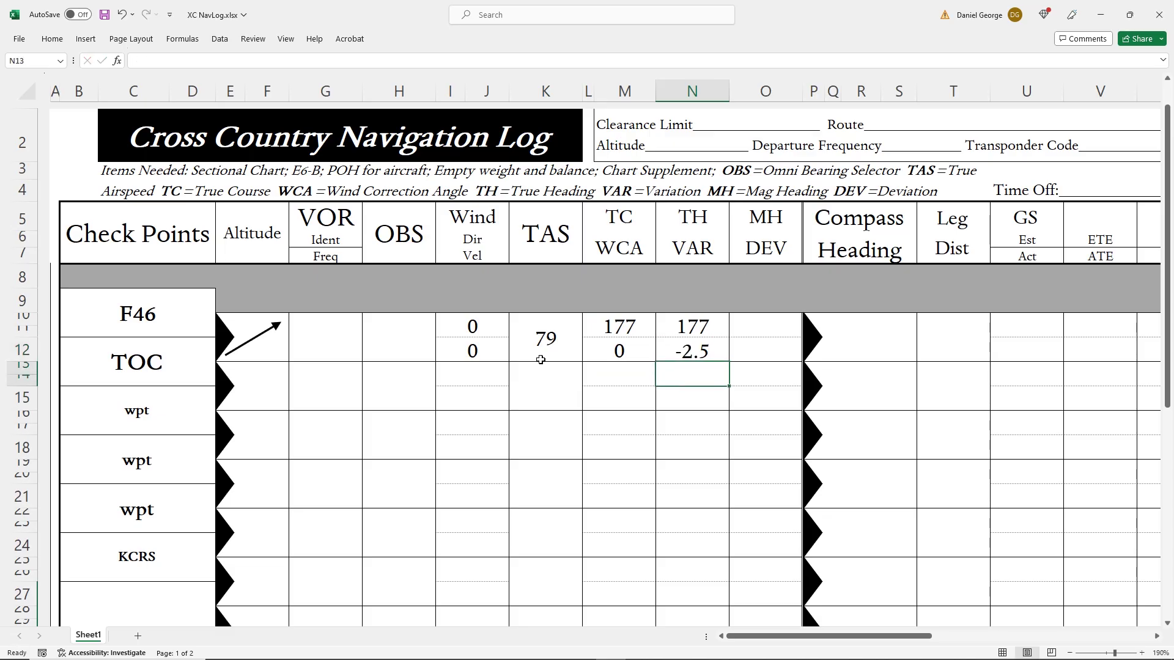
Enter a magnetic heading of 175 and a deviation of 0 for the first leg
{"action": "key", "text": "Right"}
{"action": "key", "text": "Up"}
{"action": "key", "text": "Up"}
{"action": "key", "text": "Up"}
{"action": "type", "text": "1"}
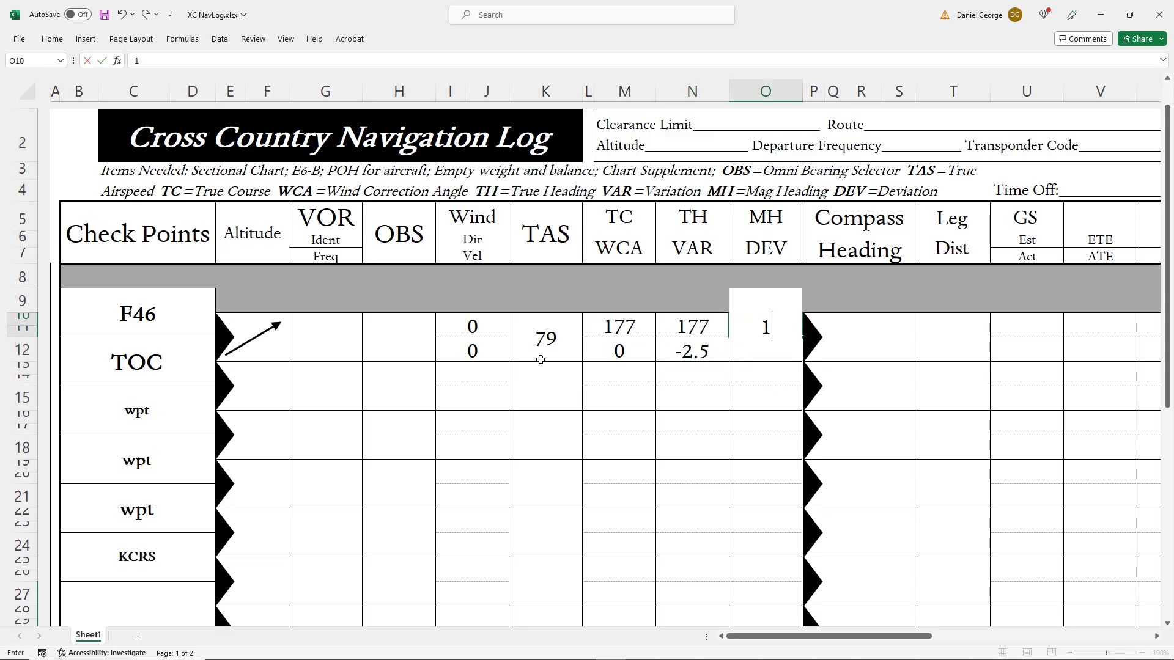
{"action": "type", "text": "75"}
{"action": "key", "text": "Return"}
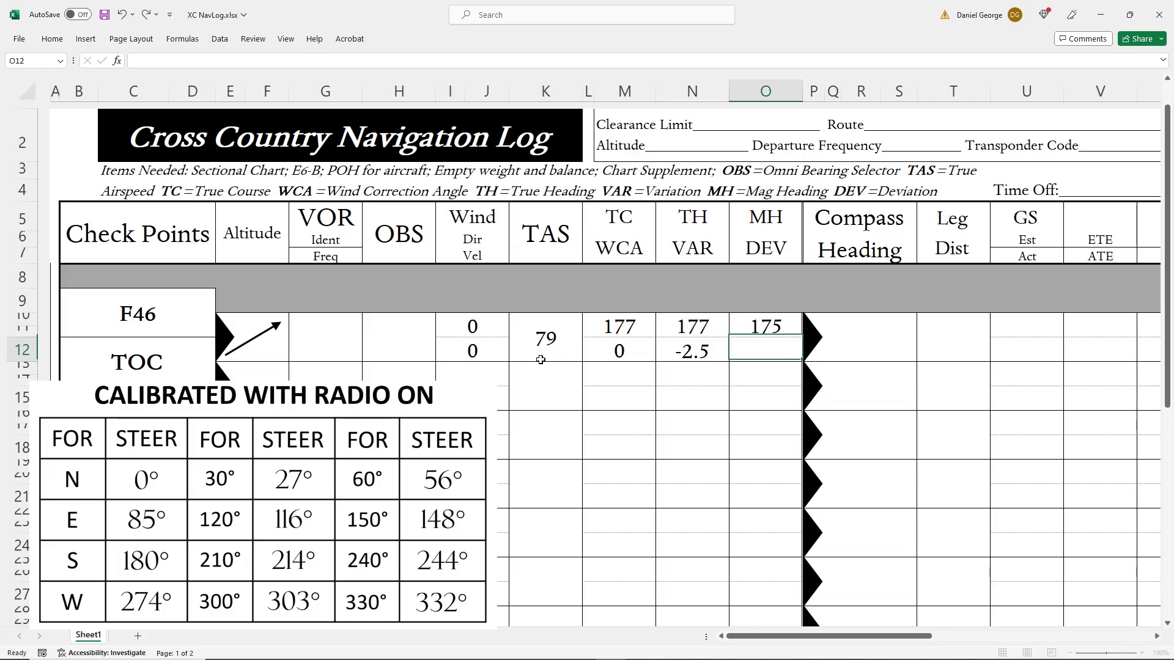
{"action": "type", "text": "0"}
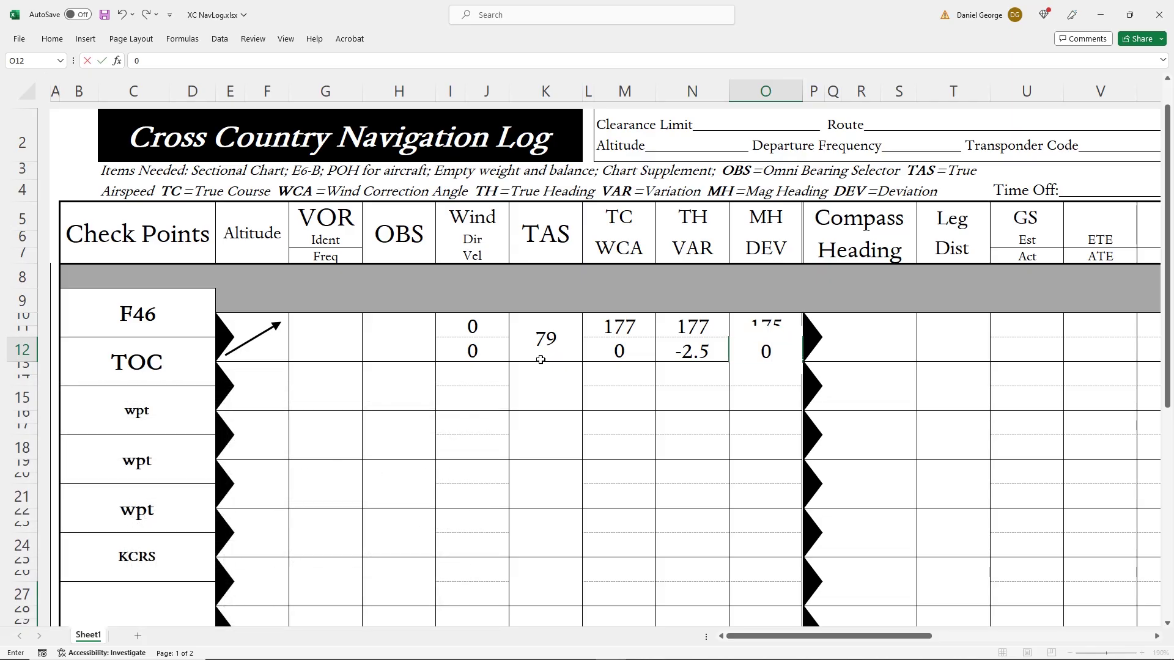
{"action": "key", "text": "Return"}
Enter 175° as the compass heading of the first leg
{"action": "key", "text": "Right"}
{"action": "key", "text": "Up"}
{"action": "type", "text": "1"}
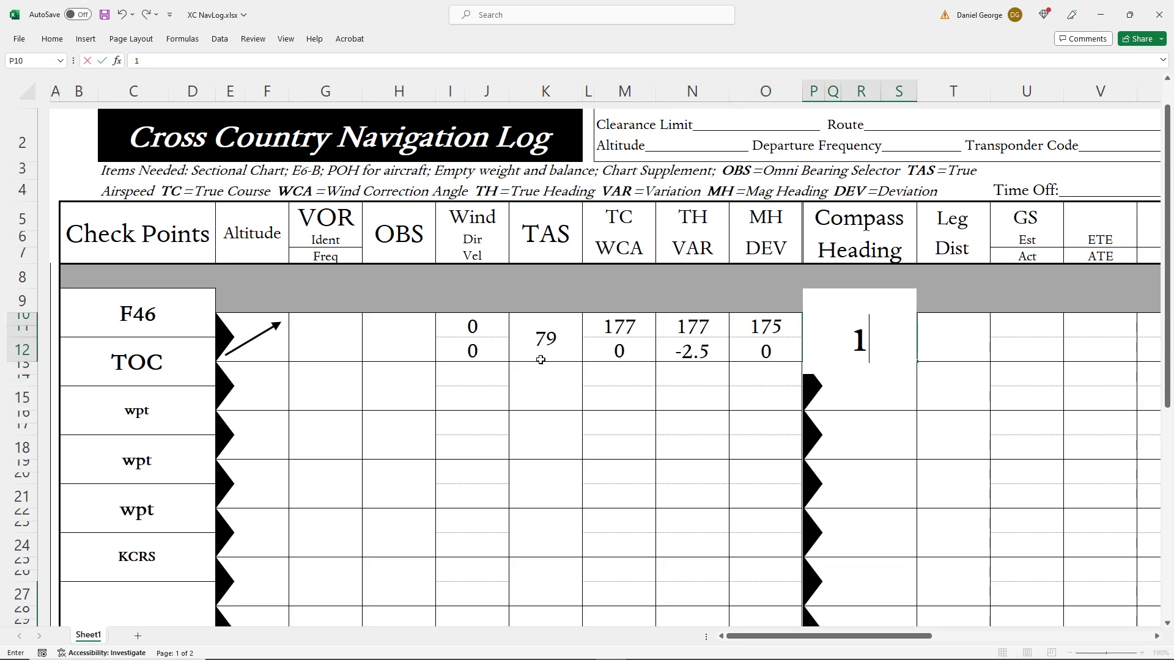
{"action": "type", "text": "75"}
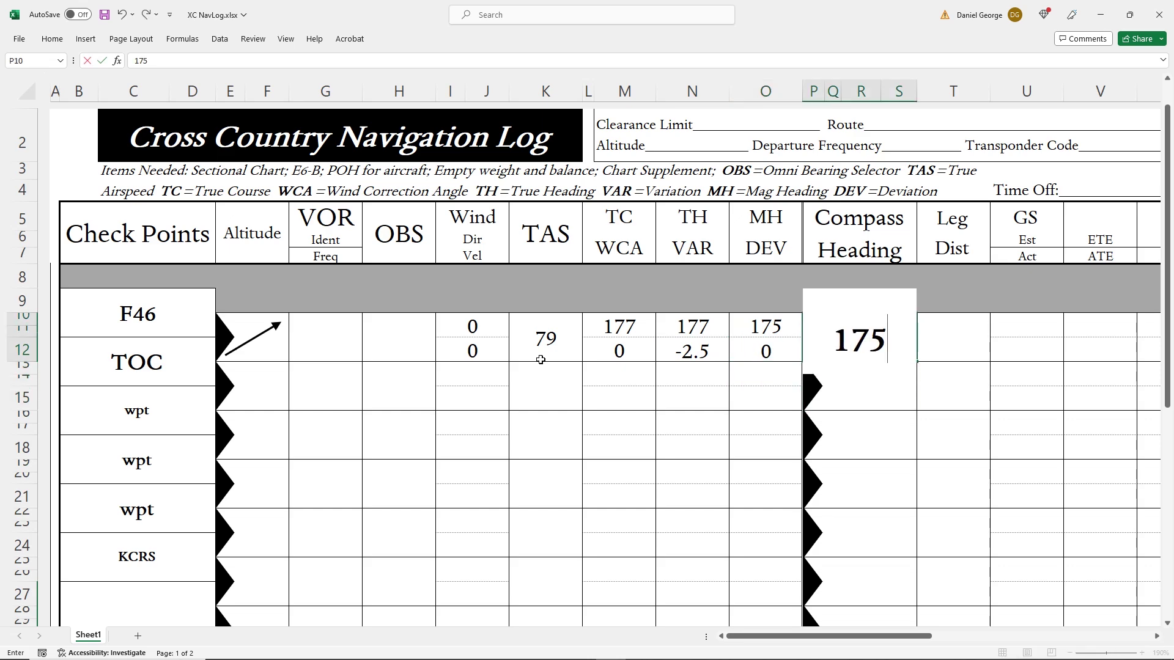
{"action": "type", "text": "°"}
{"action": "key", "text": "Return"}
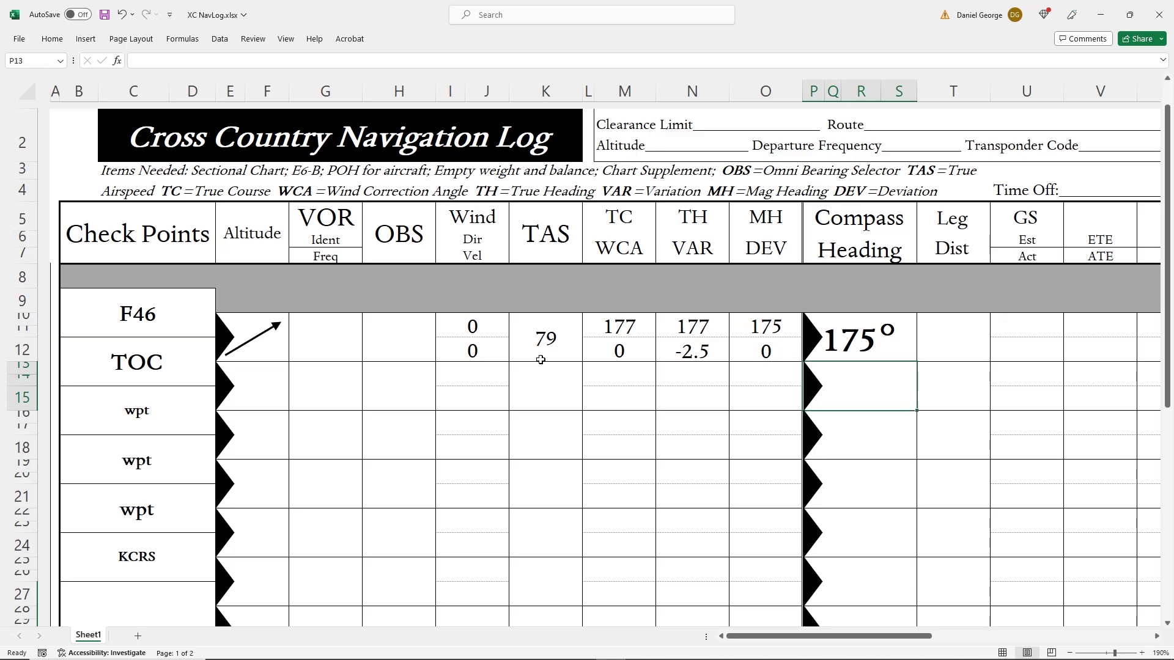
Enter 12 as the leg distance from F46 to TOC
{"action": "key", "text": "Up"}
{"action": "key", "text": "Right"}
{"action": "key", "text": "F2"}
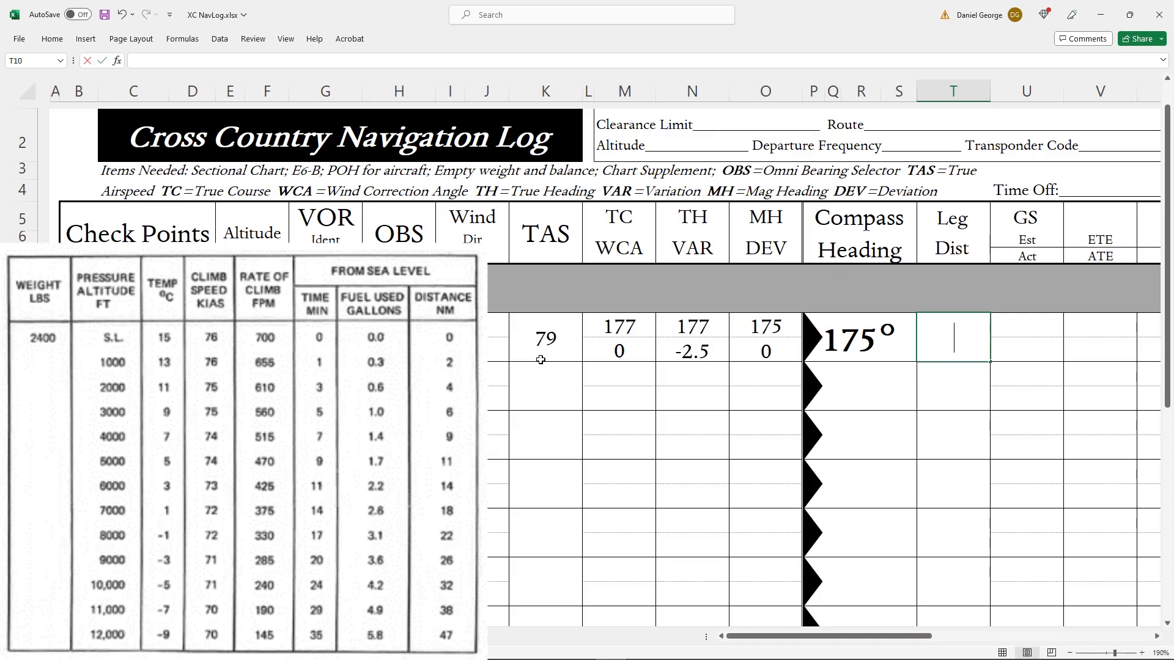
{"action": "type", "text": "12"}
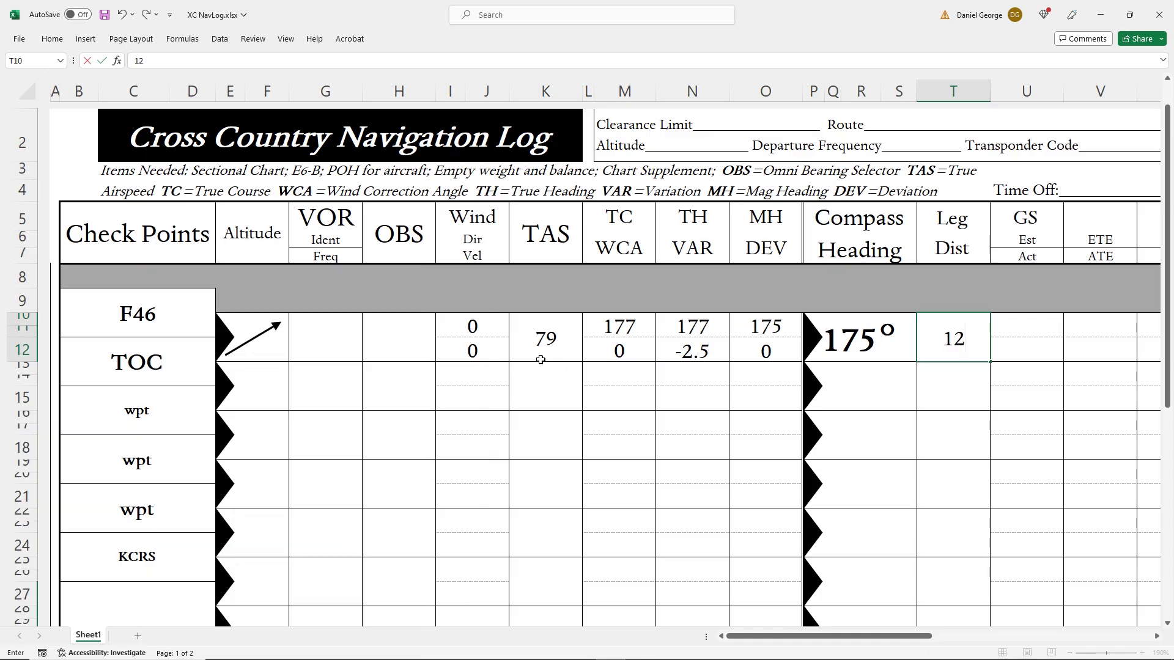
Check the first leg on the SkyVector chart and enter 79 as its estimated ground speed in the navigation log
{"action": "key", "text": "Return"}
{"action": "key", "text": "Right"}
{"action": "key", "text": "alt+Tab"}
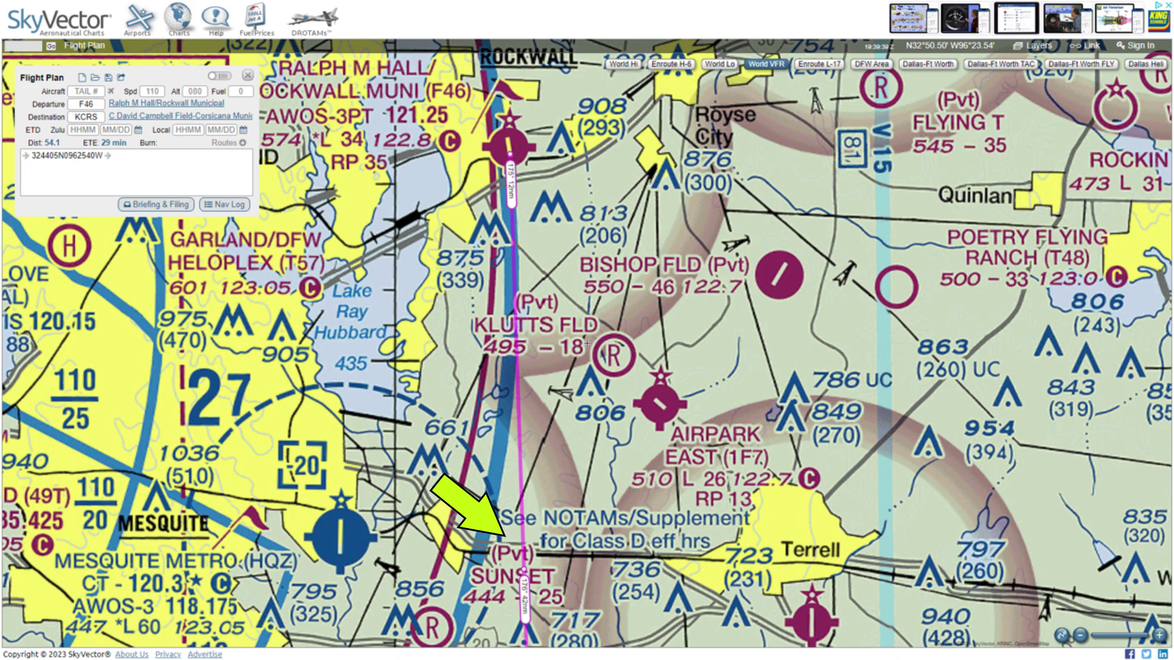
{"action": "type", "text": "79"}
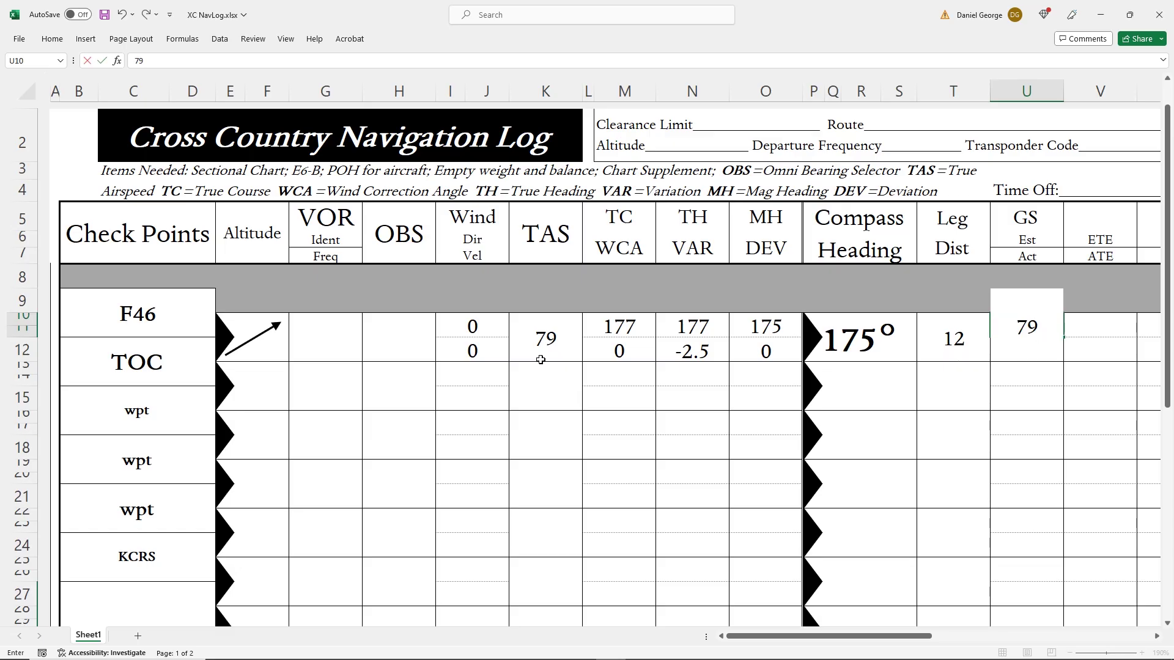
{"action": "key", "text": "Tab"}
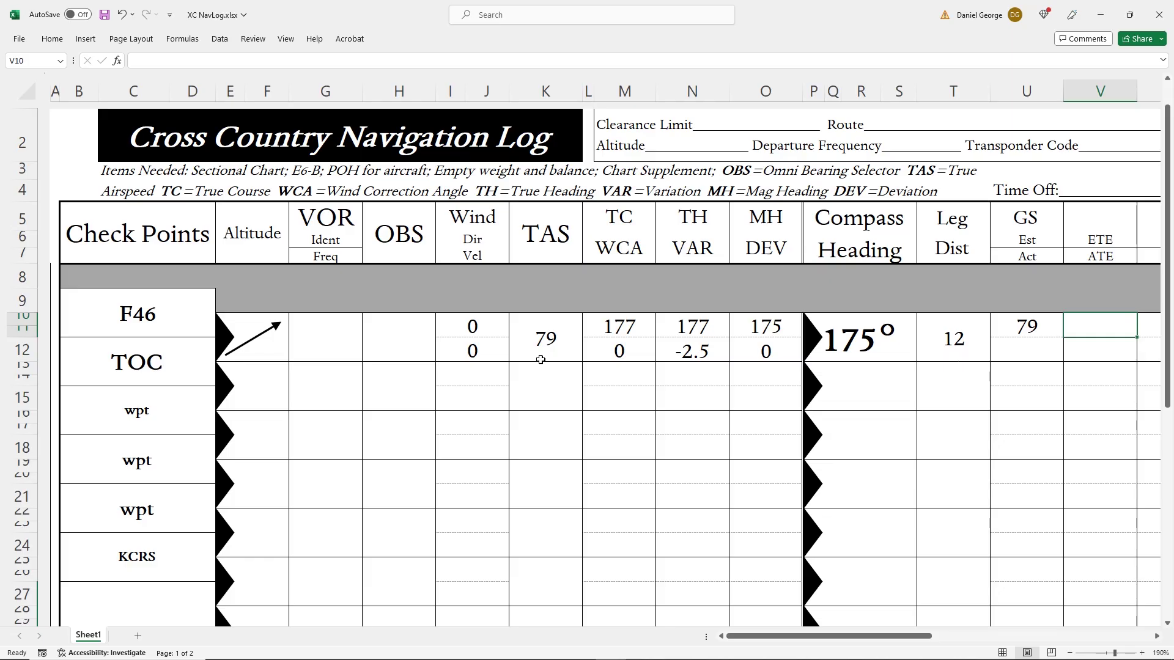
Enter 09:07 as the estimated time en route for the leg from F46 to TOC
{"action": "type", "text": "09"}
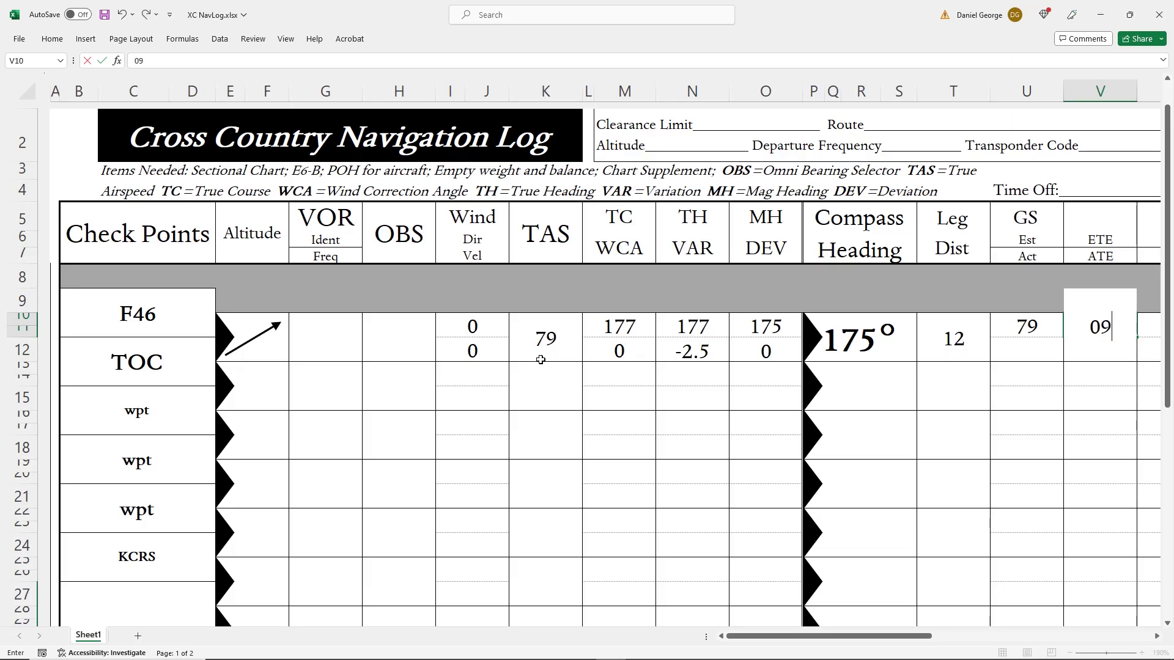
{"action": "type", "text": ":07"}
{"action": "key", "text": "Tab"}
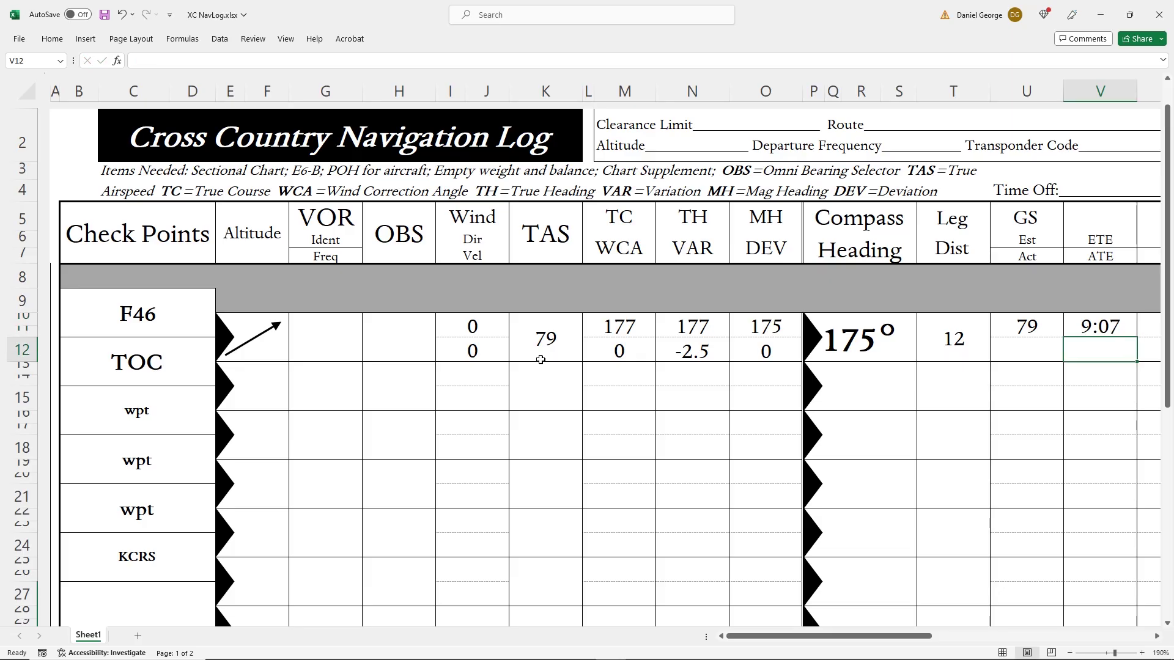
Fill in 15:40 as the Time Off in the log's header, within the underscore blank
{"action": "left_click", "coordinate": [972, 183]}
{"action": "left_click_drag", "start_coordinate": [222, 59], "coordinate": [186, 59]}
{"action": "type", "text": "15:"}
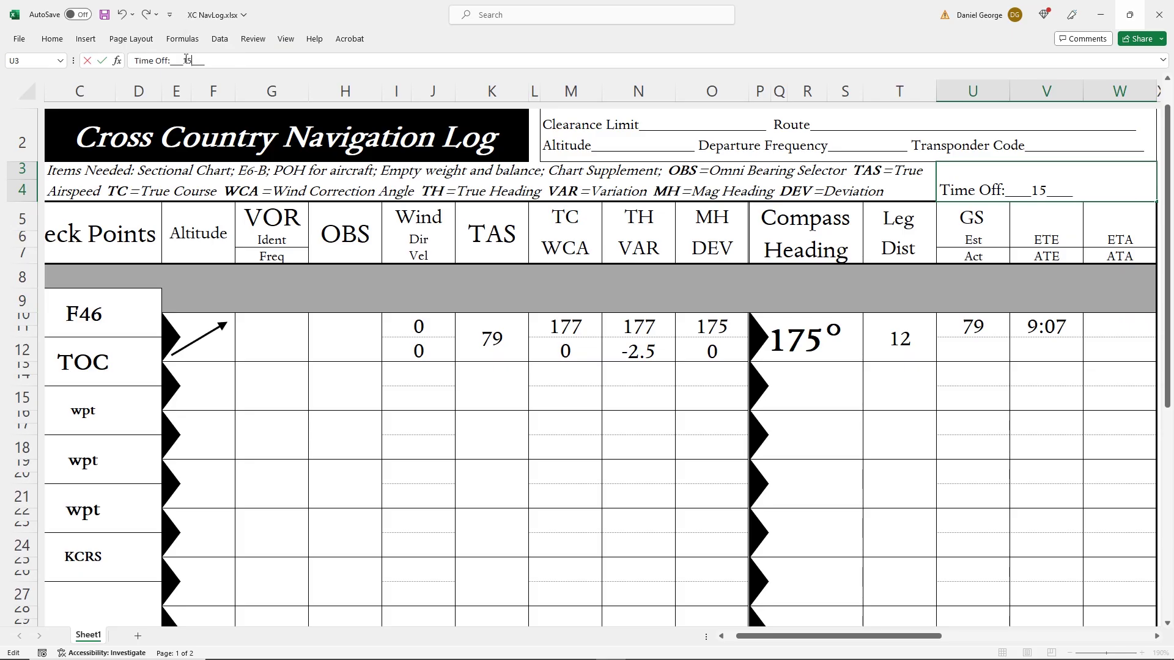
{"action": "type", "text": "40"}
{"action": "key", "text": "Return"}
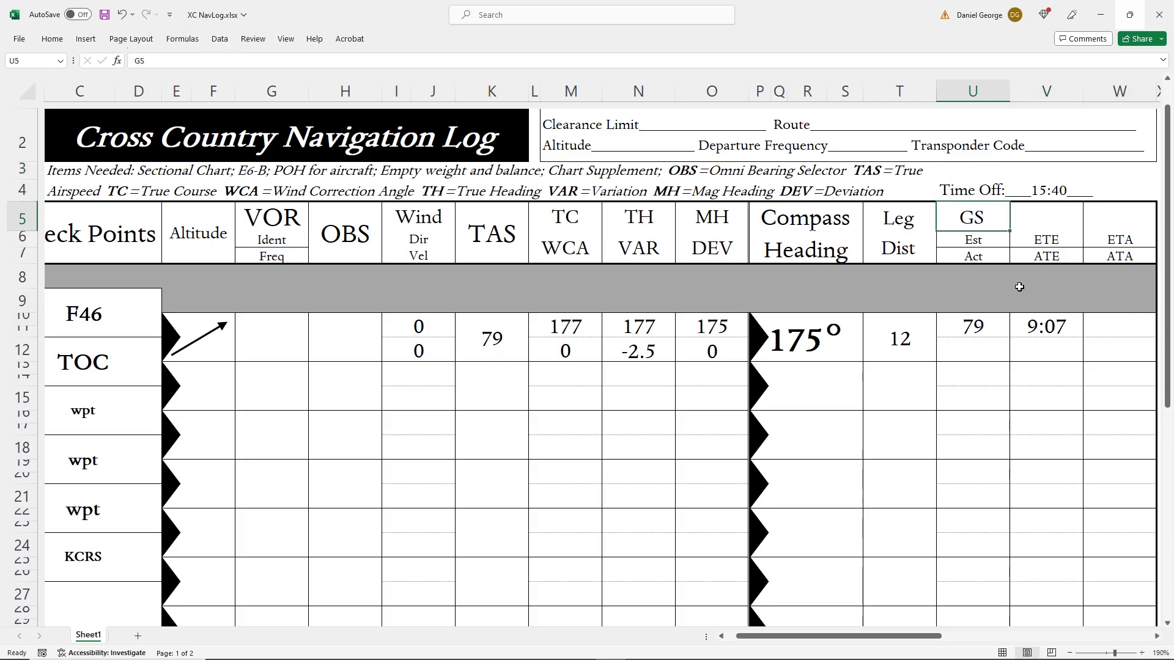
Enter 15:49 as the estimated time of arrival at TOC for the first leg
{"action": "left_click", "coordinate": [1098, 330]}
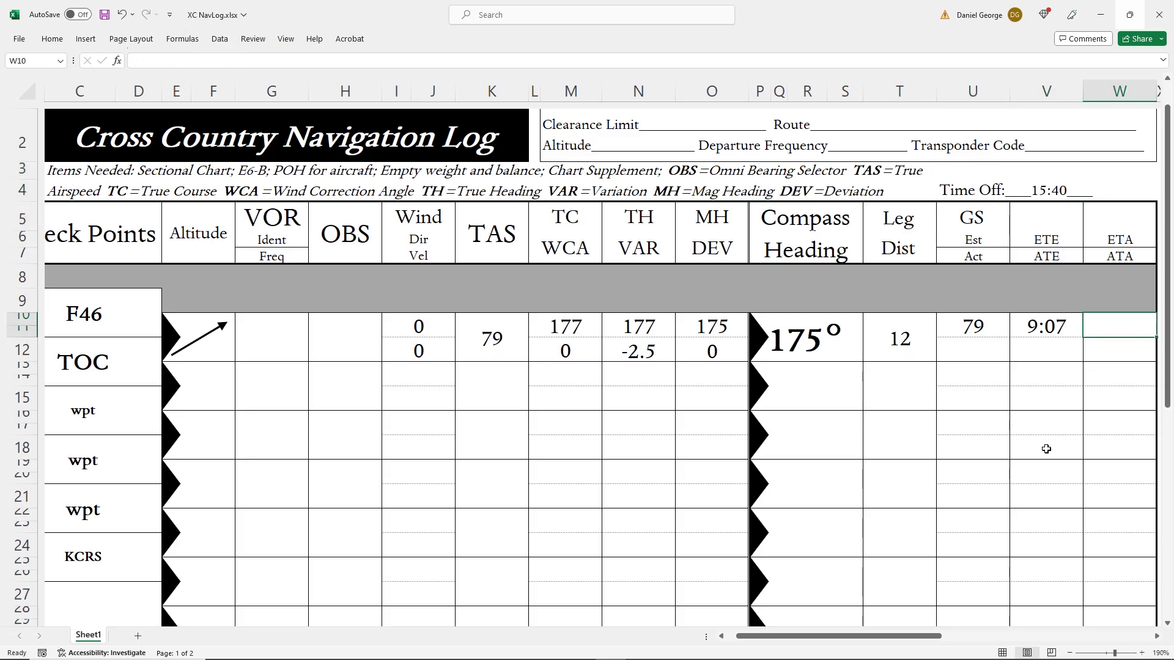
{"action": "type", "text": "15:49"}
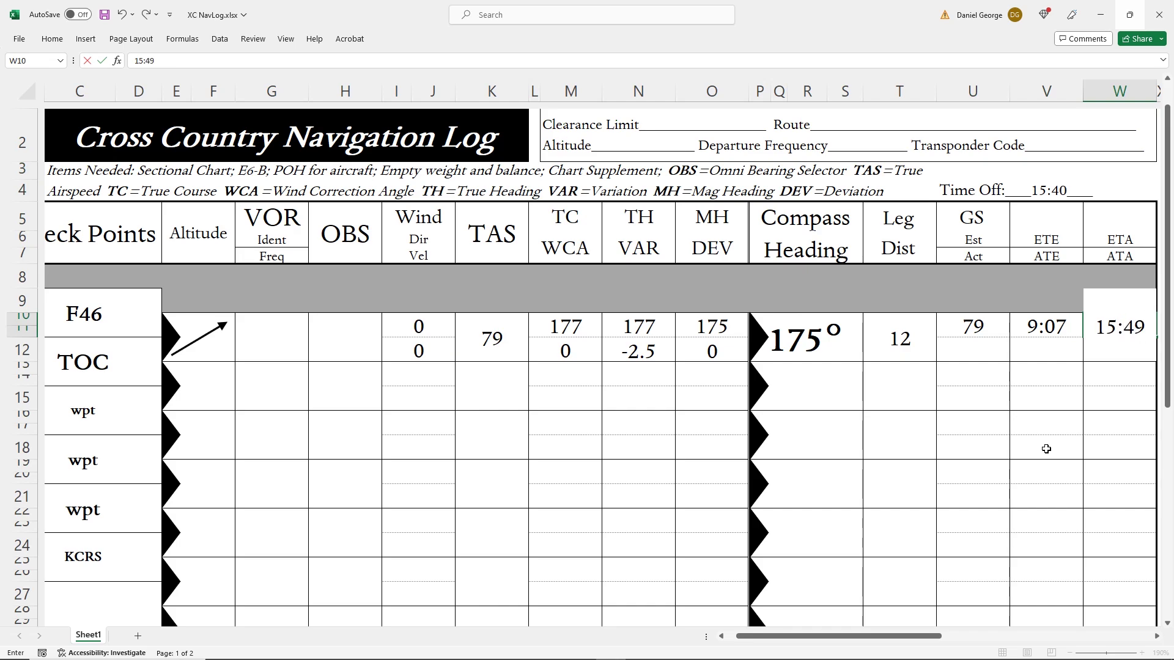
{"action": "key", "text": "Return"}
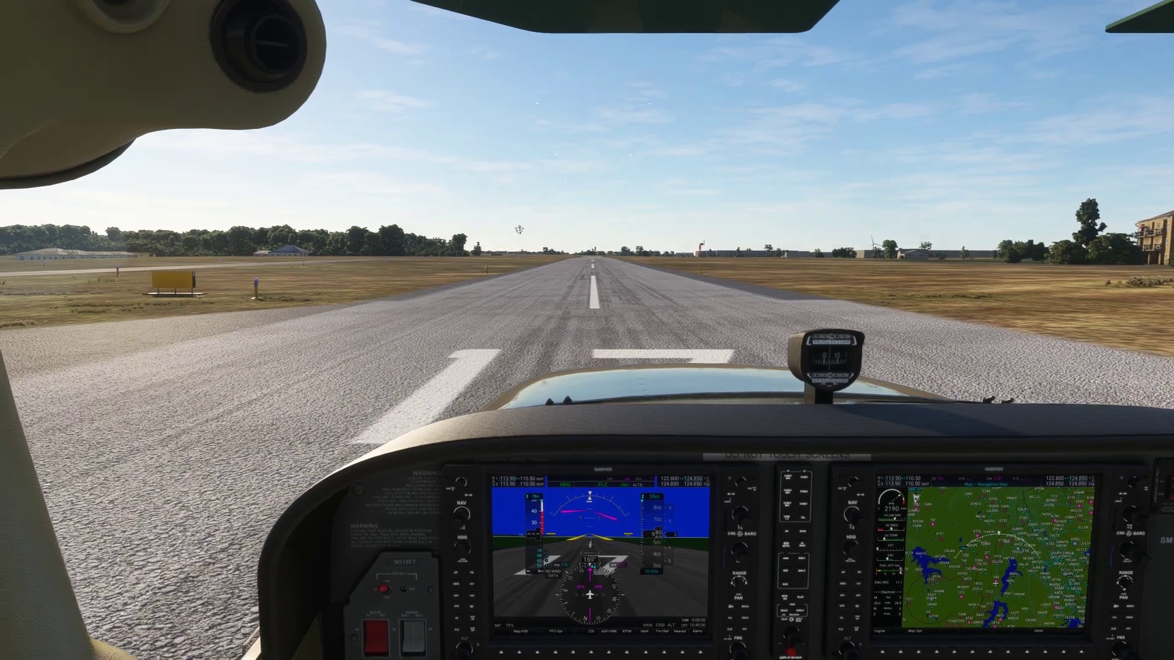